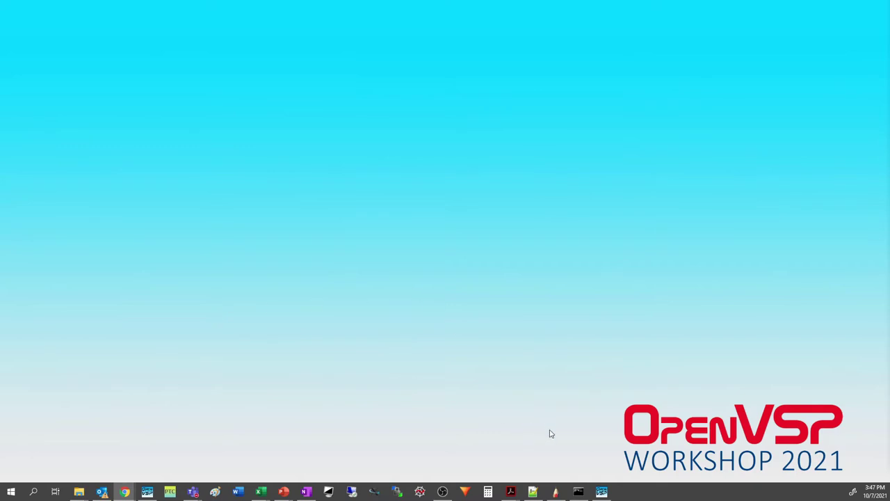
# Bring forward the Command Prompt holding the earlier VSPAERO time-step output and move it up-left
pyautogui.click(578, 492)
pyautogui.moveTo(353, 189); pyautogui.dragTo(330, 108)
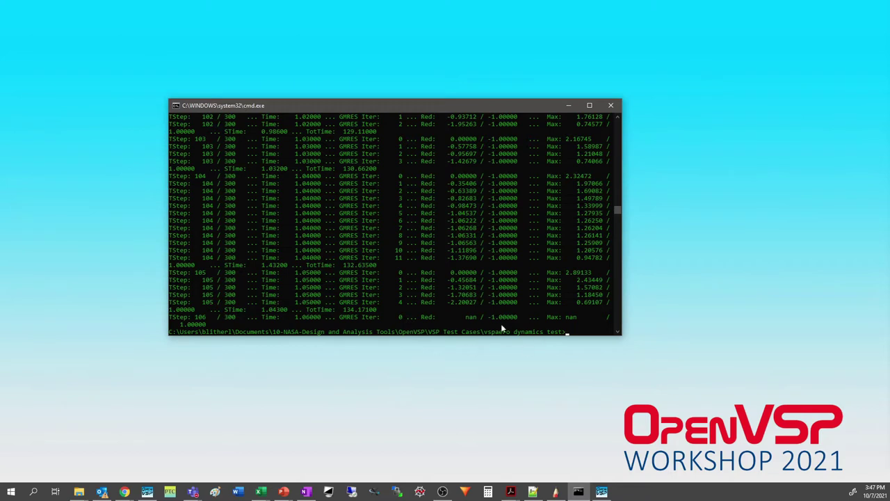
# Park the console at the upper left and bring Notepad++ with dropped_pod.groups into view
pyautogui.click(580, 323)
pyautogui.moveTo(487, 107); pyautogui.dragTo(343, 39)
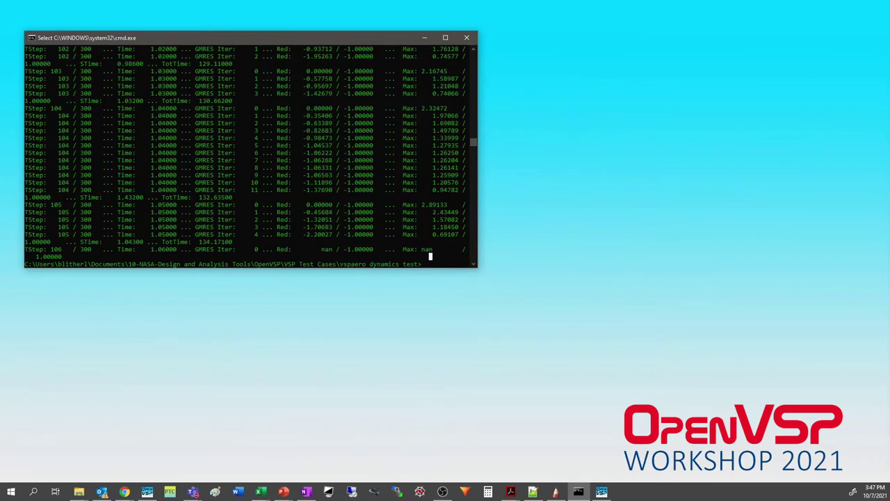
pyautogui.hotkey('alt', 'Tab')
pyautogui.moveTo(889, 21); pyautogui.dragTo(425, 66)
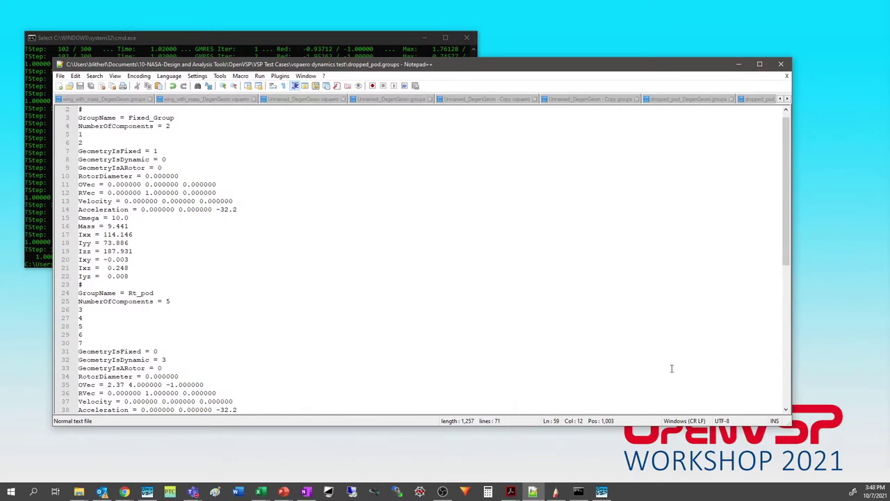
# Review dropped_pod.vspaero (300 time steps, 3 unsteady groups), then minimize Notepad++
pyautogui.click(786, 100)
pyautogui.click(786, 99)
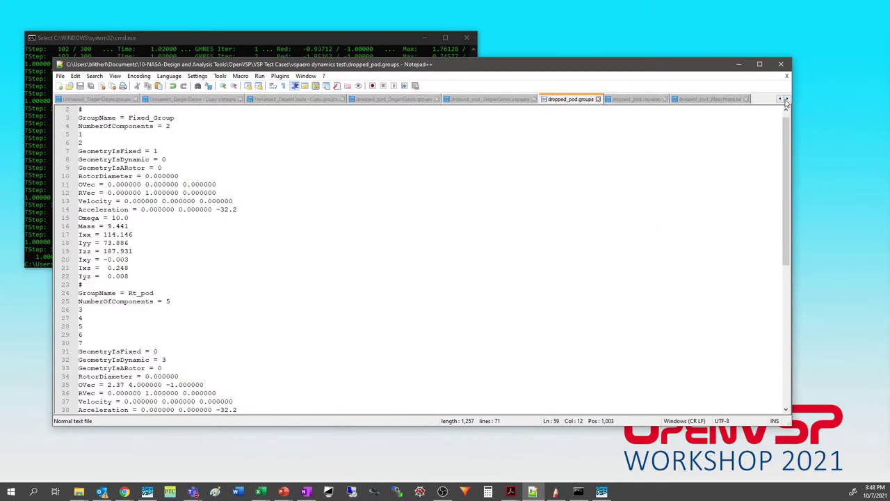
pyautogui.click(638, 100)
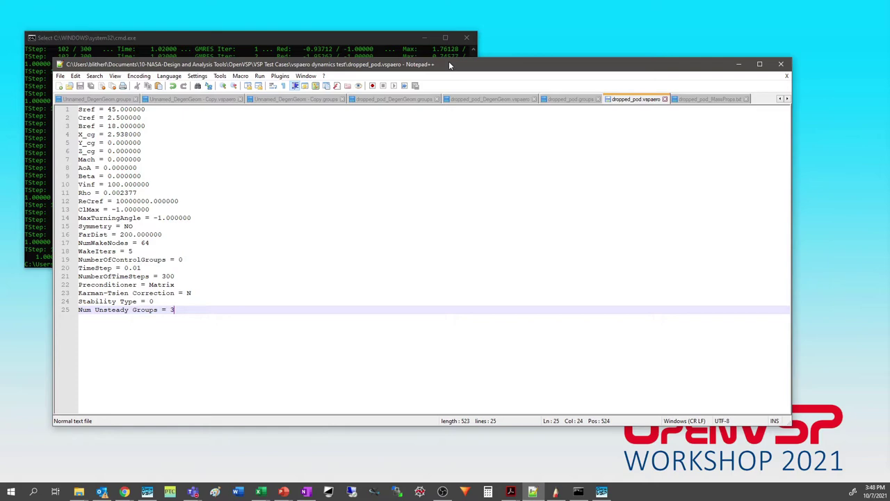
pyautogui.click(738, 64)
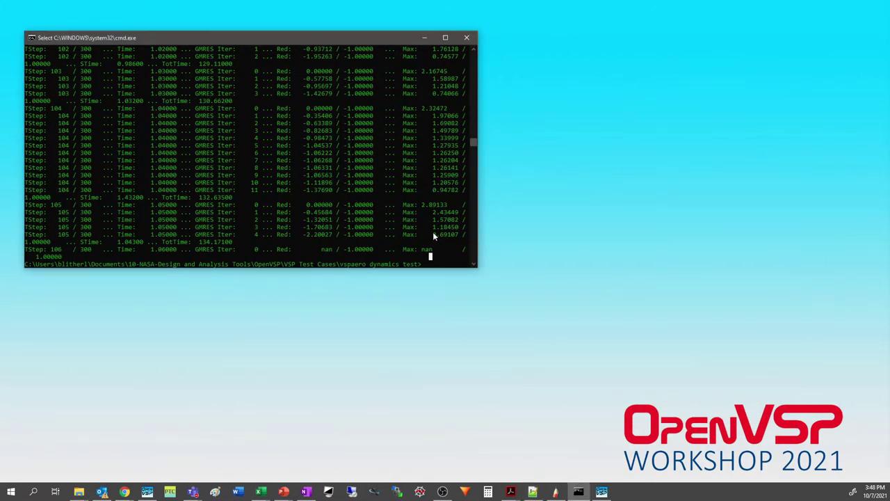
# Paste the vspaero.exe -omp 8 -unsteady dropped_pod_DegenGeom command at the prompt
pyautogui.rightClick(433, 235)
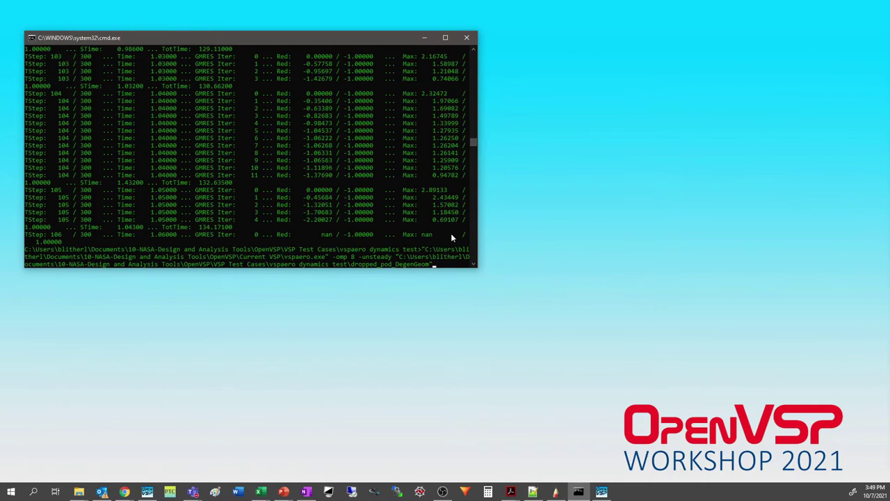
# Centre the console and run bare vspaero.exe without arguments to print its usage help
pyautogui.moveTo(411, 45); pyautogui.dragTo(520, 81)
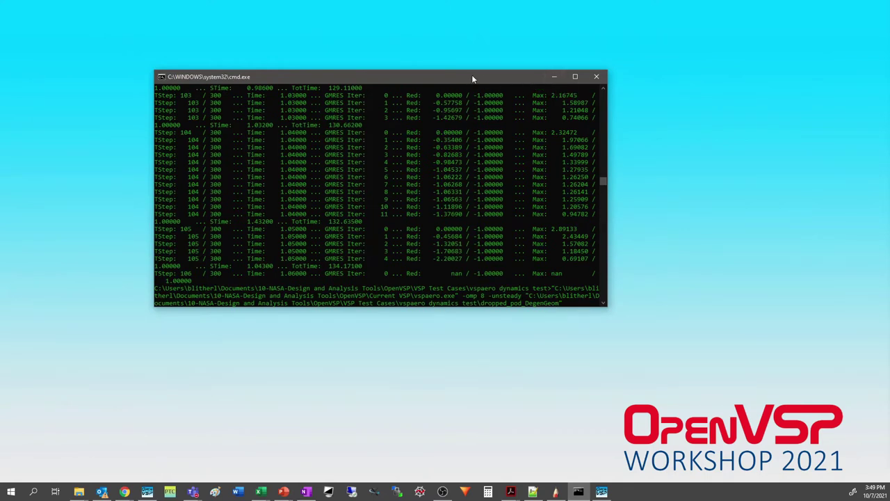
pyautogui.moveTo(472, 74); pyautogui.dragTo(541, 69)
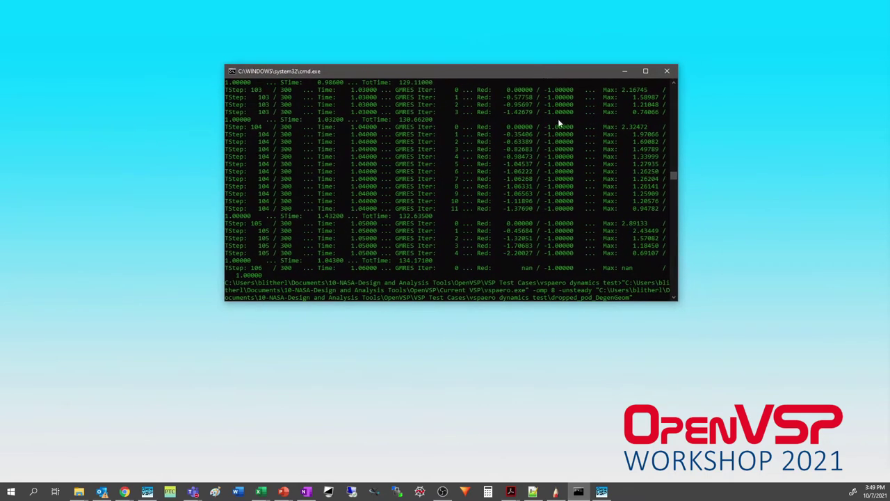
pyautogui.click(641, 298)
pyautogui.press('Escape')
pyautogui.press('BackSpace')
pyautogui.press('BackSpace')
pyautogui.press('BackSpace')
pyautogui.press('BackSpace')
pyautogui.press('BackSpace')
pyautogui.press('BackSpace')
pyautogui.press('BackSpace')
pyautogui.press('BackSpace')
pyautogui.press('BackSpace')
pyautogui.press('BackSpace')
pyautogui.press('BackSpace')
pyautogui.press('BackSpace')
pyautogui.press('BackSpace')
pyautogui.press('BackSpace')
pyautogui.press('BackSpace')
pyautogui.press('BackSpace')
pyautogui.press('BackSpace')
pyautogui.press('BackSpace')
pyautogui.press('BackSpace')
pyautogui.press('BackSpace')
pyautogui.press('BackSpace')
pyautogui.press('BackSpace')
pyautogui.press('BackSpace')
pyautogui.press('BackSpace')
pyautogui.press('BackSpace')
pyautogui.press('BackSpace')
pyautogui.press('BackSpace')
pyautogui.press('BackSpace')
pyautogui.press('BackSpace')
pyautogui.press('BackSpace')
pyautogui.press('BackSpace')
pyautogui.press('BackSpace')
pyautogui.press('BackSpace')
pyautogui.press('BackSpace')
pyautogui.press('BackSpace')
pyautogui.press('BackSpace')
pyautogui.press('BackSpace')
pyautogui.press('BackSpace')
pyautogui.press('BackSpace')
pyautogui.press('BackSpace')
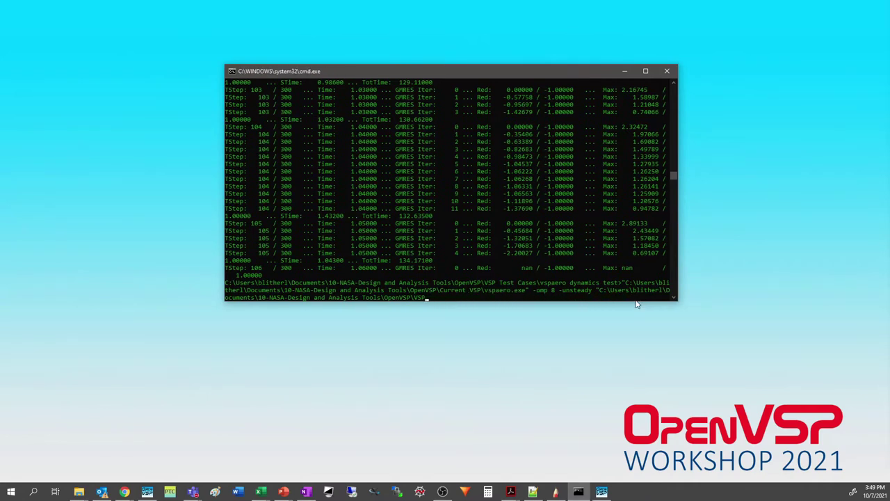
pyautogui.press('BackSpace')
pyautogui.press('BackSpace')
pyautogui.press('BackSpace')
pyautogui.press('BackSpace')
pyautogui.press('BackSpace')
pyautogui.press('BackSpace')
pyautogui.press('BackSpace')
pyautogui.press('BackSpace')
pyautogui.press('BackSpace')
pyautogui.press('BackSpace')
pyautogui.press('BackSpace')
pyautogui.press('BackSpace')
pyautogui.press('BackSpace')
pyautogui.press('BackSpace')
pyautogui.press('BackSpace')
pyautogui.press('BackSpace')
pyautogui.press('BackSpace')
pyautogui.press('BackSpace')
pyautogui.press('BackSpace')
pyautogui.press('BackSpace')
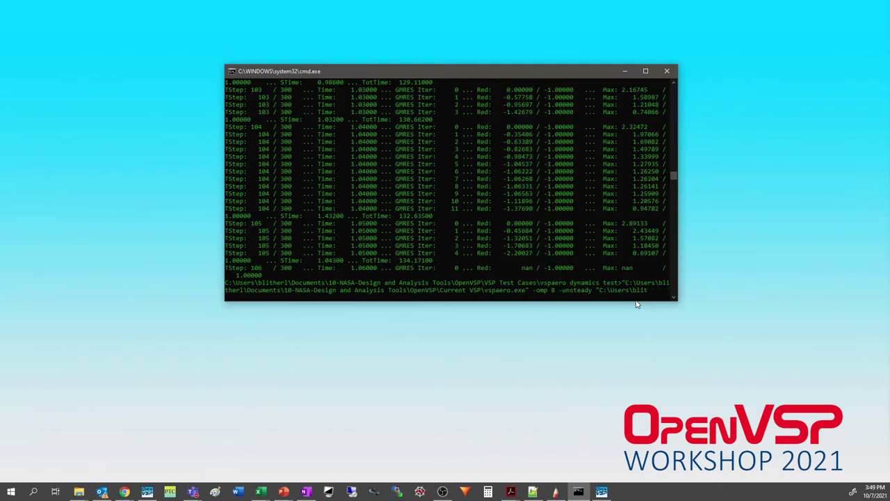
pyautogui.press('BackSpace')
pyautogui.press('BackSpace')
pyautogui.press('BackSpace')
pyautogui.press('BackSpace')
pyautogui.press('Return')
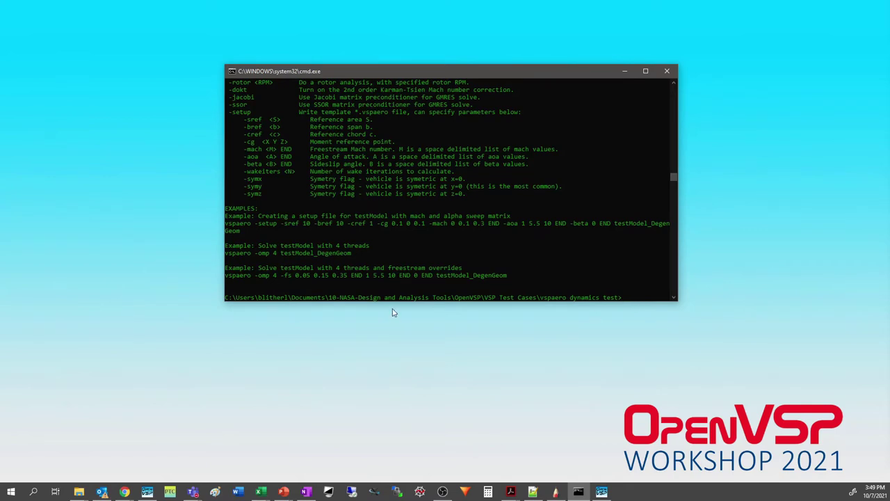
# Make the console taller and scroll up to show the full vspaero options list
pyautogui.moveTo(393, 303); pyautogui.dragTo(396, 460)
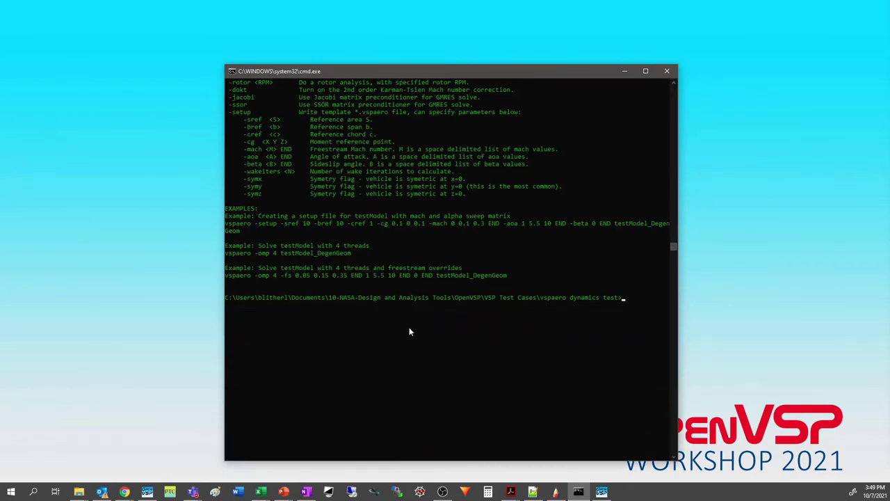
pyautogui.scroll(7, 409, 327)
pyautogui.scroll(2, 401, 271)
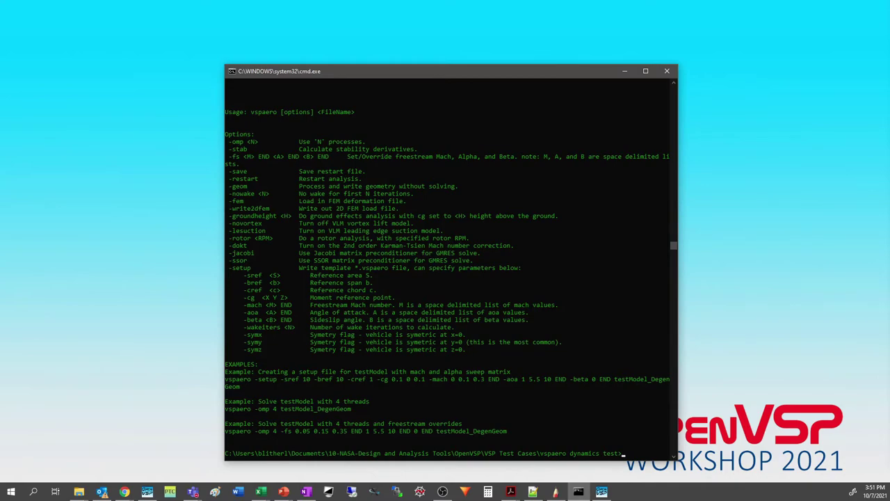
pyautogui.hotkey('alt', 'Tab')
# Browse to VSP Demos/VSPAERO Best Practice and select Test Aircraft.vsp3 to open
pyautogui.moveTo(320, 261); pyautogui.dragTo(44, 95)
pyautogui.click(15, 22)
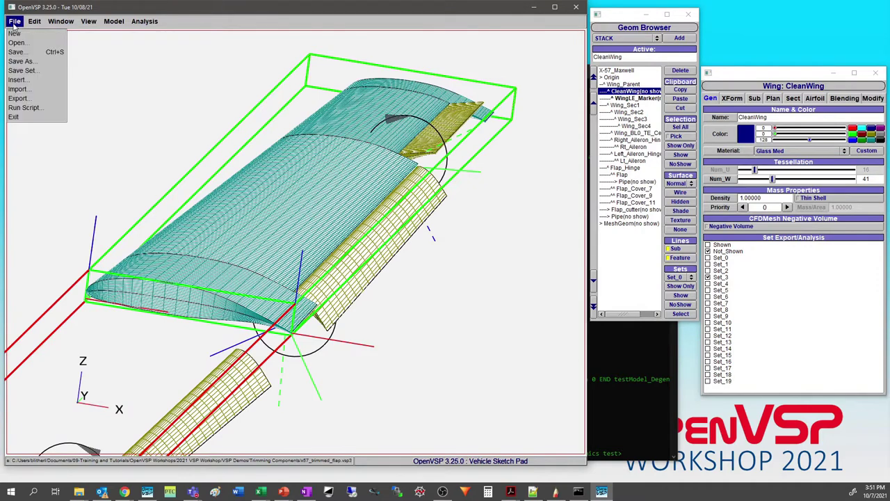
pyautogui.click(29, 43)
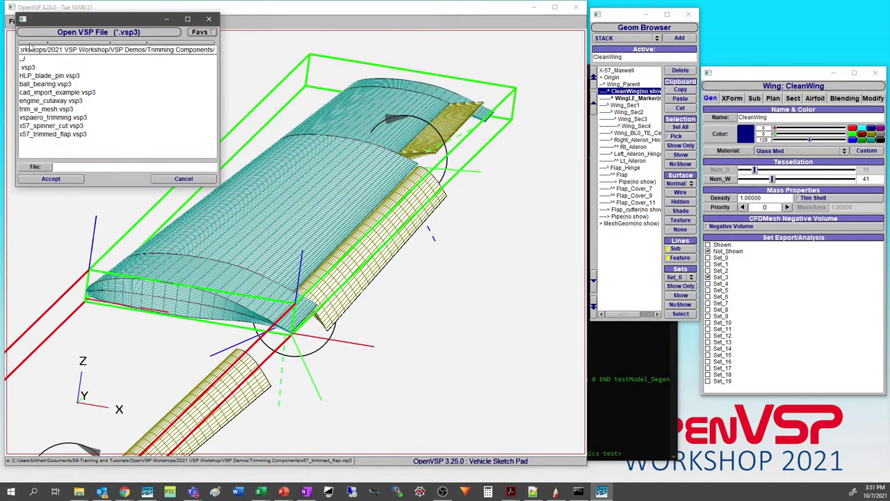
pyautogui.click(120, 45)
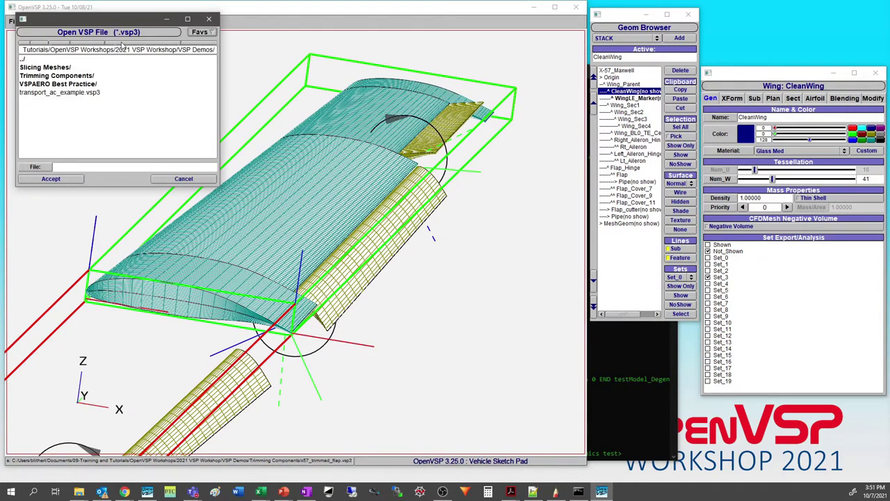
pyautogui.doubleClick(49, 84)
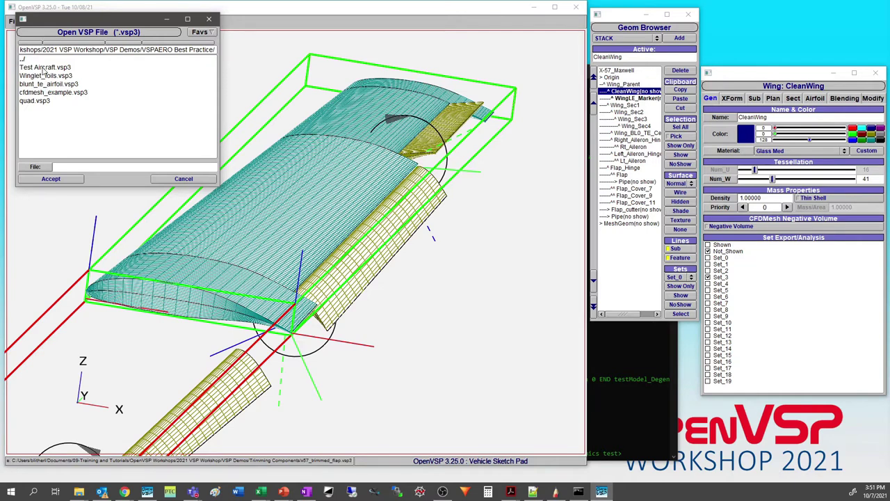
pyautogui.click(43, 67)
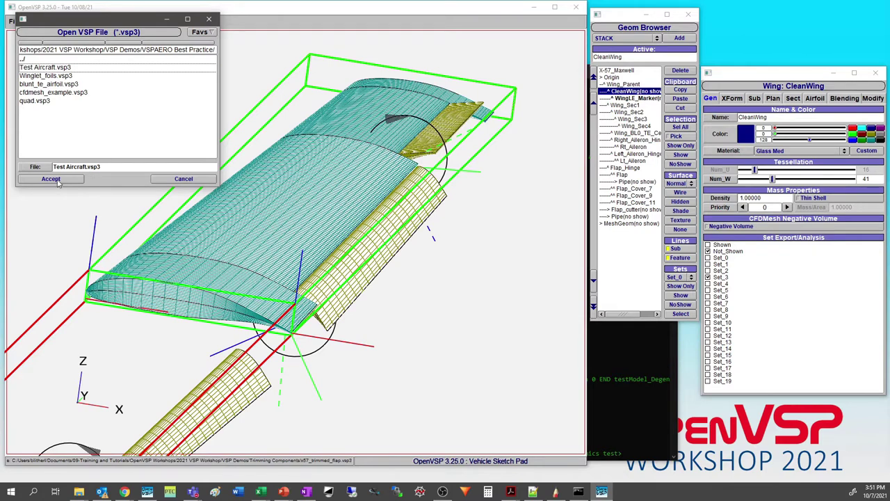
# Load Test Aircraft.vsp3 and view the aircraft from above
pyautogui.click(50, 179)
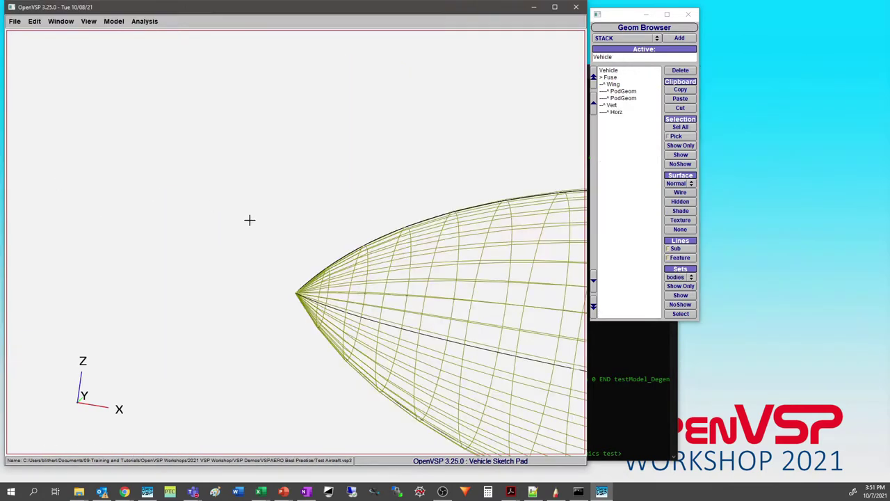
pyautogui.scroll(-5, 353, 292)
pyautogui.moveTo(376, 240); pyautogui.dragTo(415, 292)
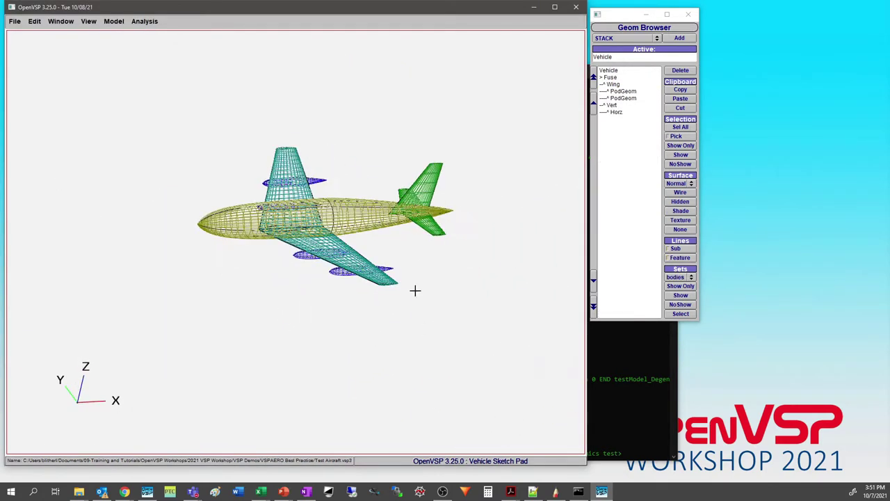
# Open the VSPAERO analysis, launch the solver, then kill it, leaving a MeshGeom
pyautogui.click(146, 21)
pyautogui.click(159, 108)
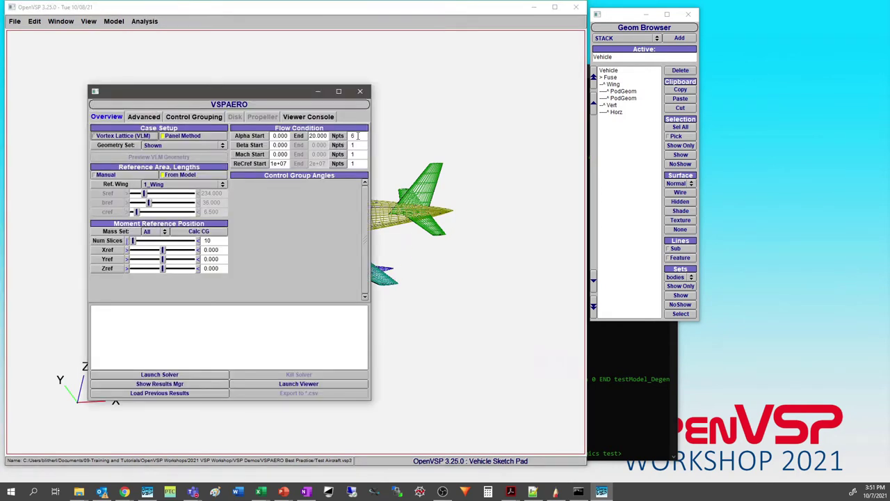
pyautogui.click(161, 376)
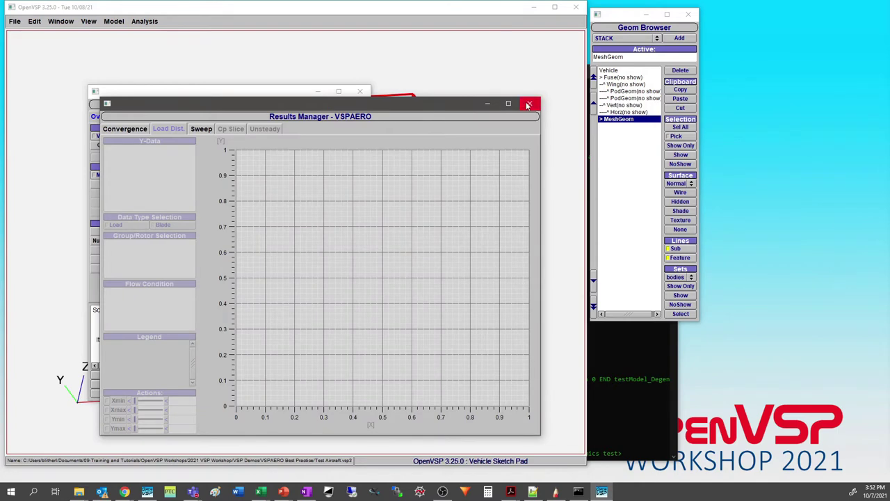
pyautogui.click(529, 104)
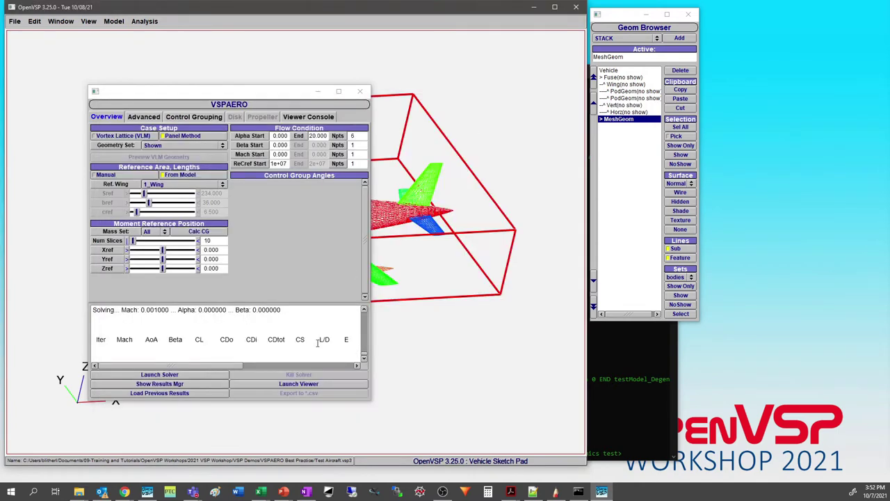
pyautogui.moveTo(363, 338); pyautogui.dragTo(363, 313)
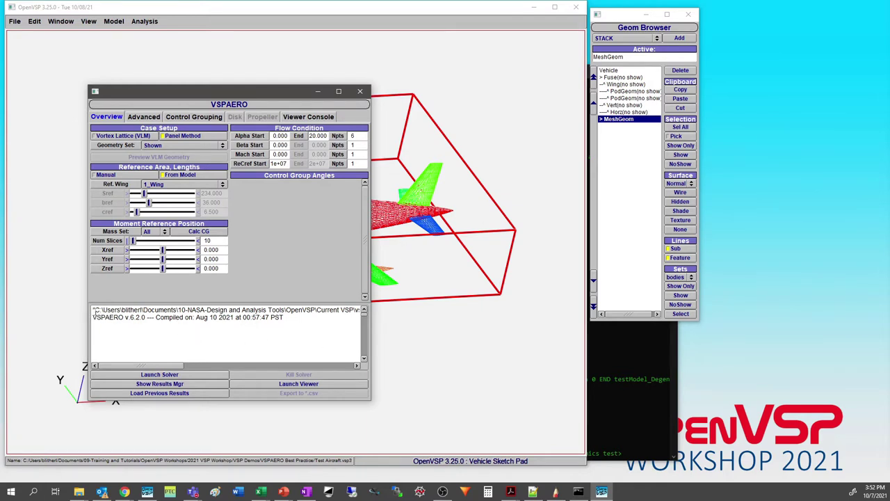
# Select the Test Aircraft_VSPGeom file path line in the VSPAERO console output
pyautogui.moveTo(143, 310); pyautogui.dragTo(452, 312)
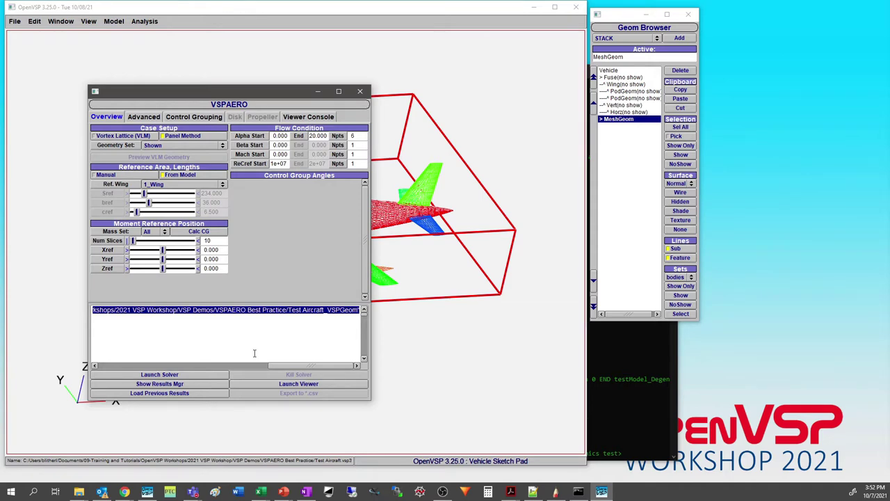
# Paste the vspaero.exe -omp 8 -unsteady dropped_pod_DegenGeom command and move the console upper right
pyautogui.click(628, 408)
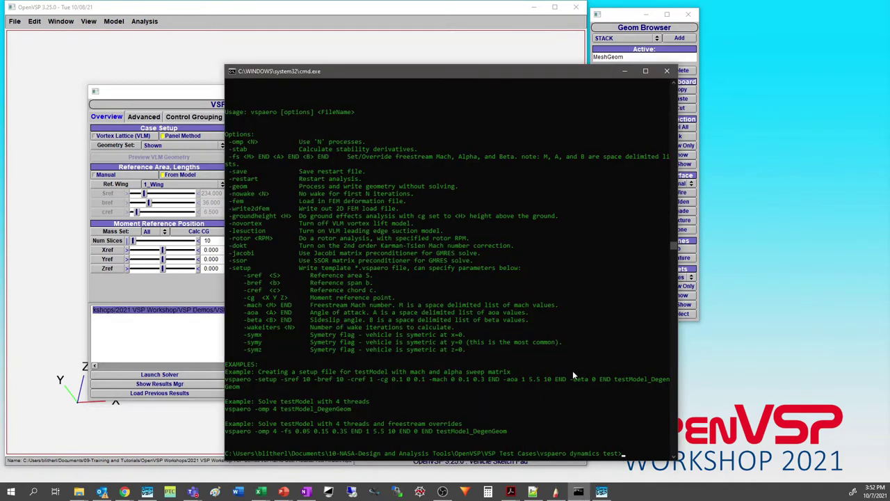
pyautogui.rightClick(598, 430)
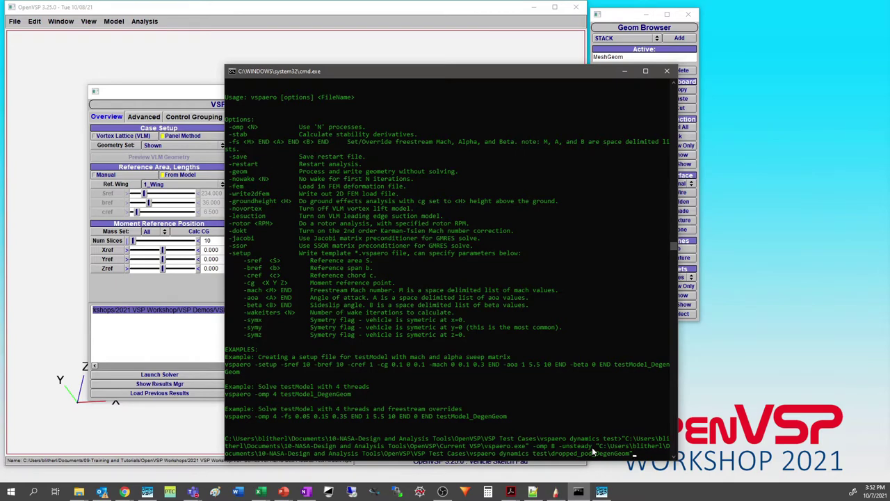
pyautogui.moveTo(518, 82); pyautogui.dragTo(714, 21)
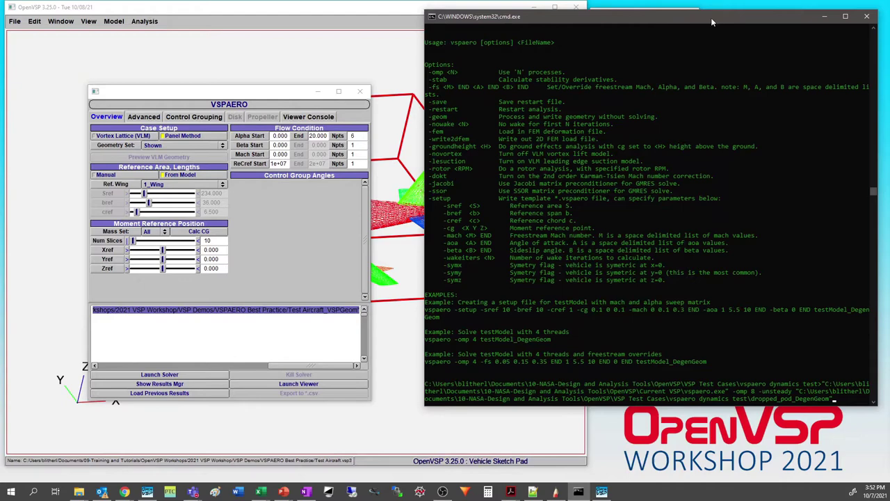
# Show the VSPAERO Advanced settings (8 CPUs, 5 wake iterations, 64 wake nodes) and move the dialog up-left
pyautogui.click(157, 117)
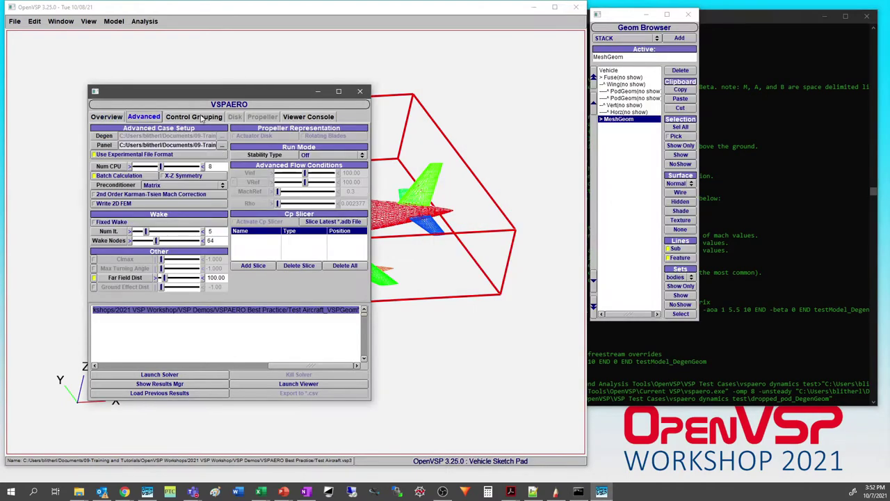
pyautogui.moveTo(246, 98); pyautogui.dragTo(197, 71)
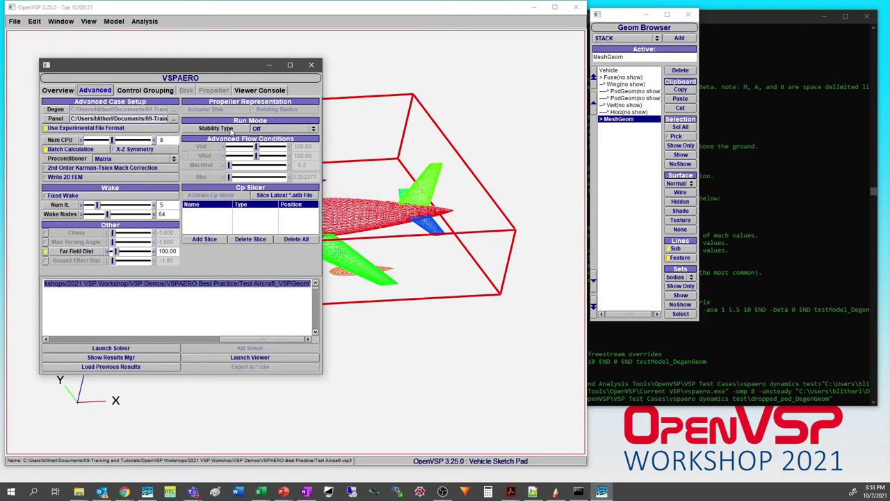
# Bring Notepad++ forward, shift it right, and view Unnamed_DegenGeom.groups and the other open files
pyautogui.click(532, 490)
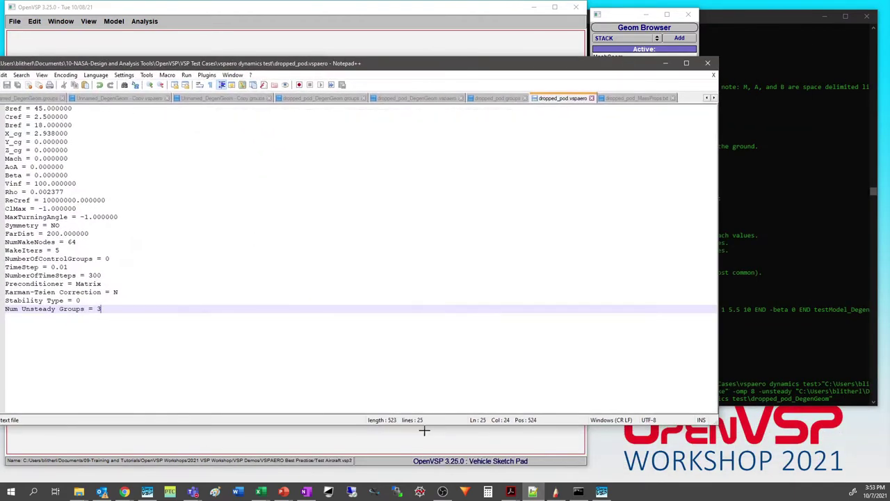
pyautogui.moveTo(433, 72); pyautogui.dragTo(549, 69)
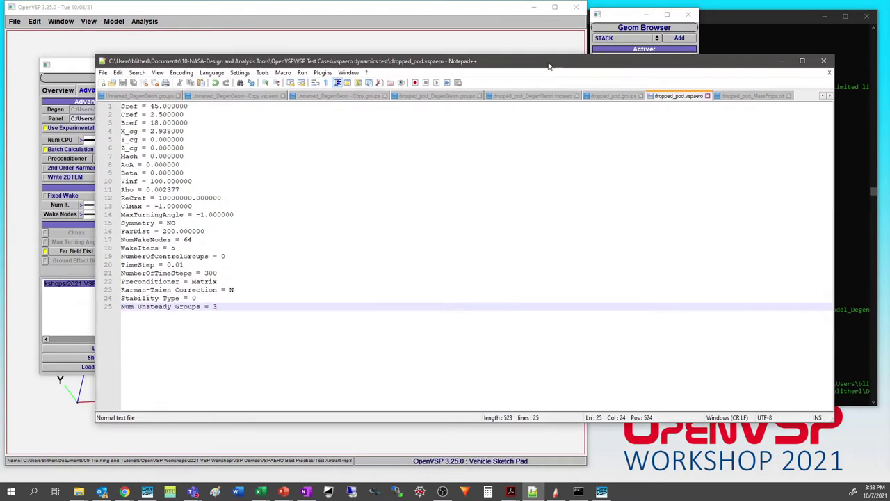
pyautogui.click(139, 95)
pyautogui.click(823, 96)
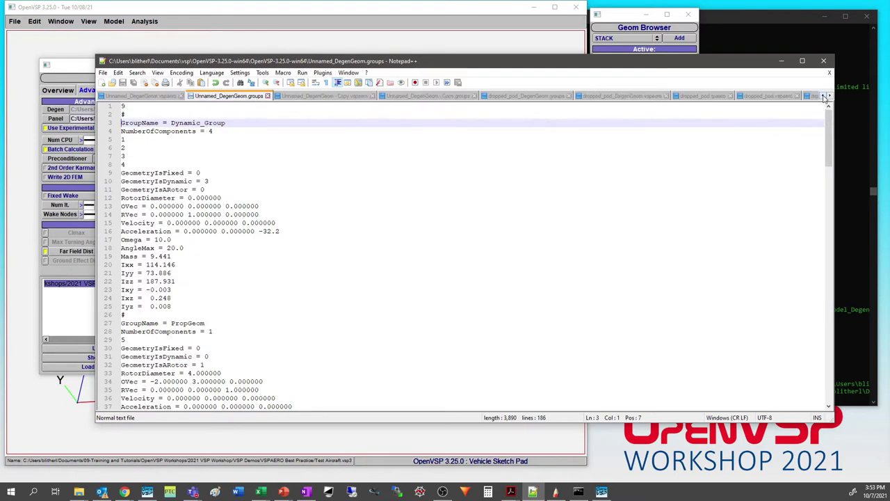
pyautogui.click(823, 96)
pyautogui.click(823, 96)
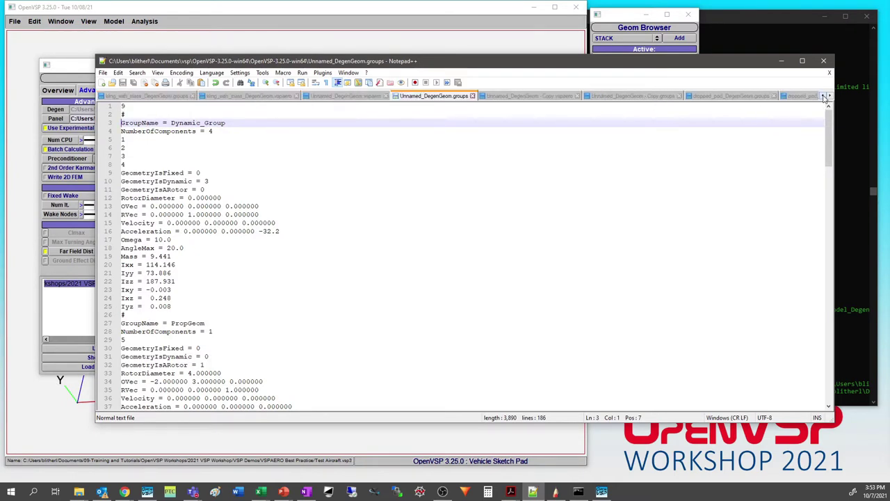
# Compare the wing_with_mass and Unnamed .vspaero settings, highlighting the NumberOfTimeSteps = 300 line
pyautogui.click(253, 98)
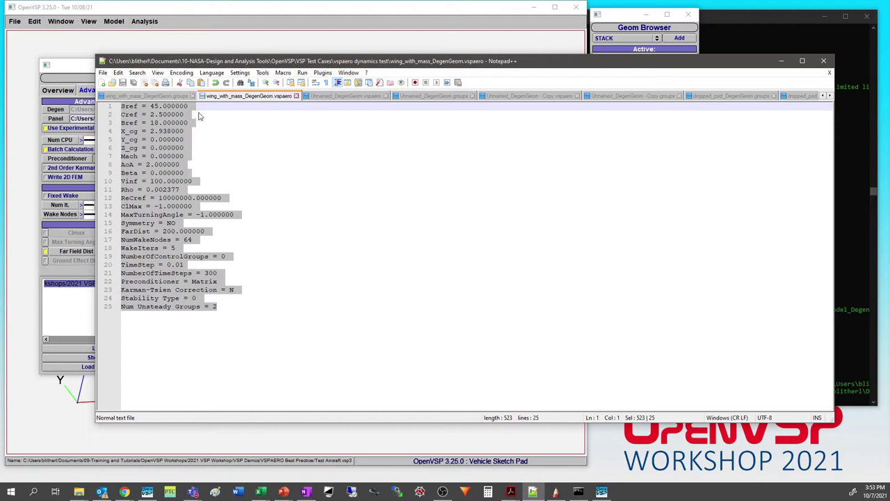
pyautogui.click(348, 98)
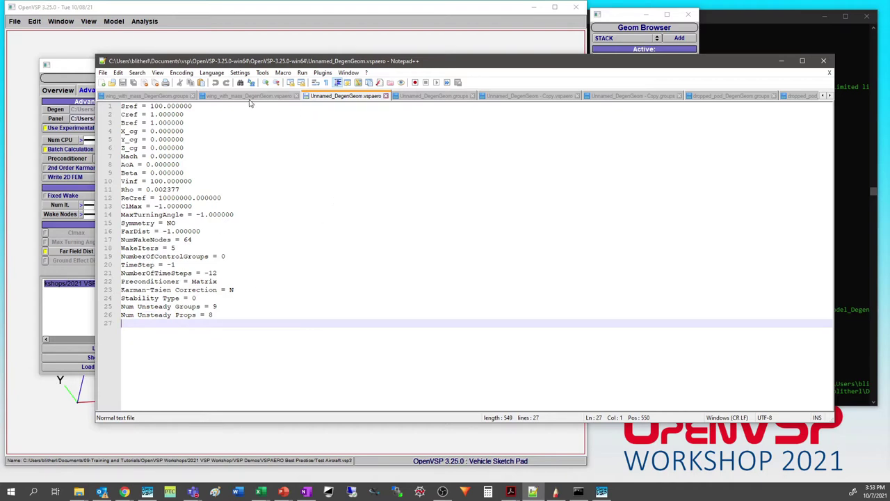
pyautogui.click(248, 96)
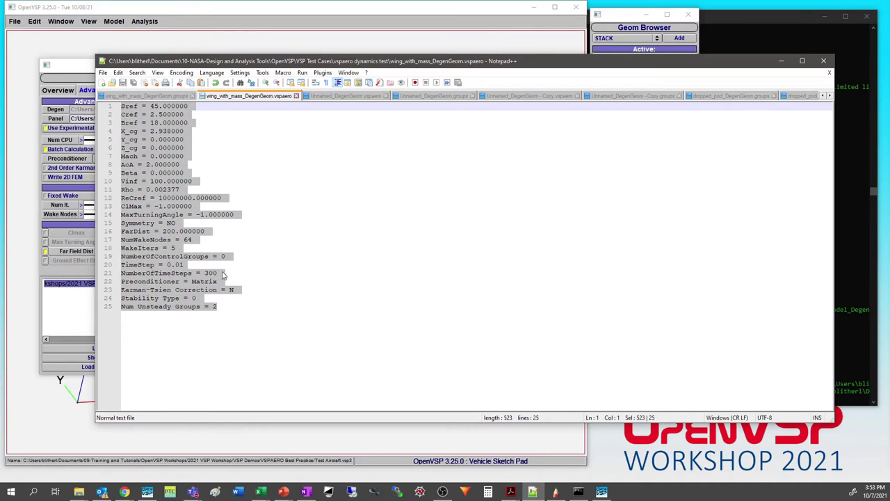
pyautogui.click(295, 276)
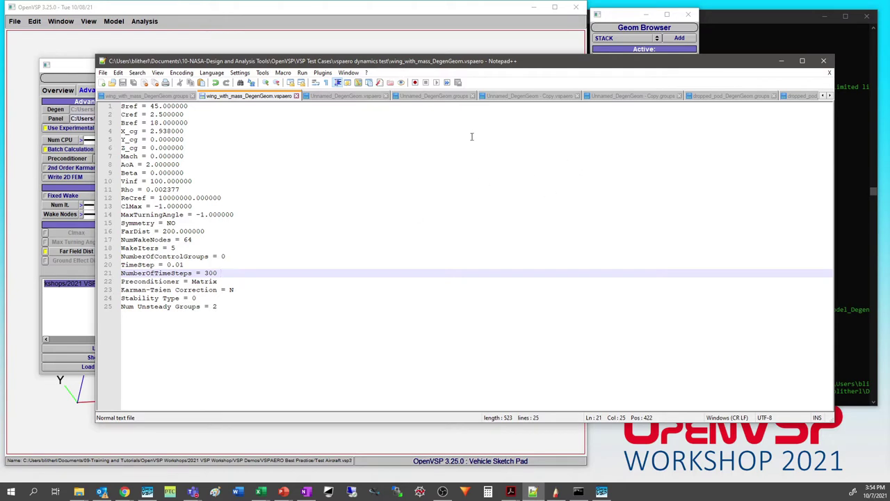
pyautogui.click(730, 97)
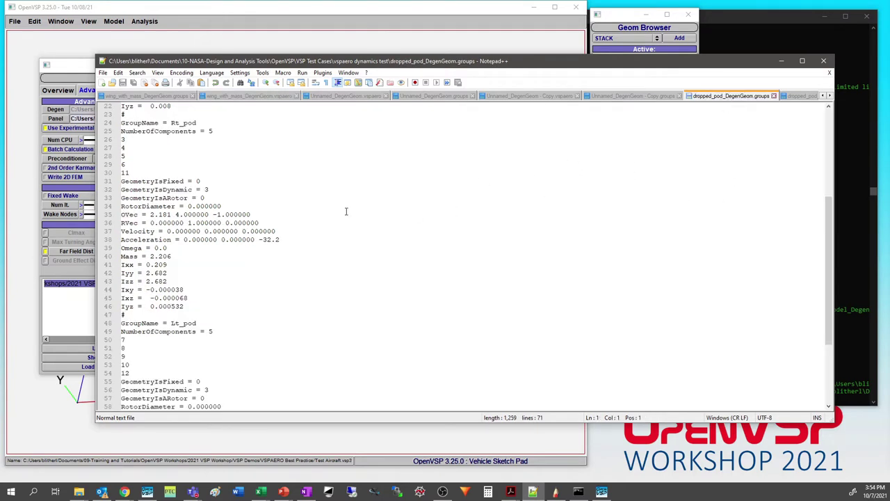
pyautogui.scroll(7, 674, 192)
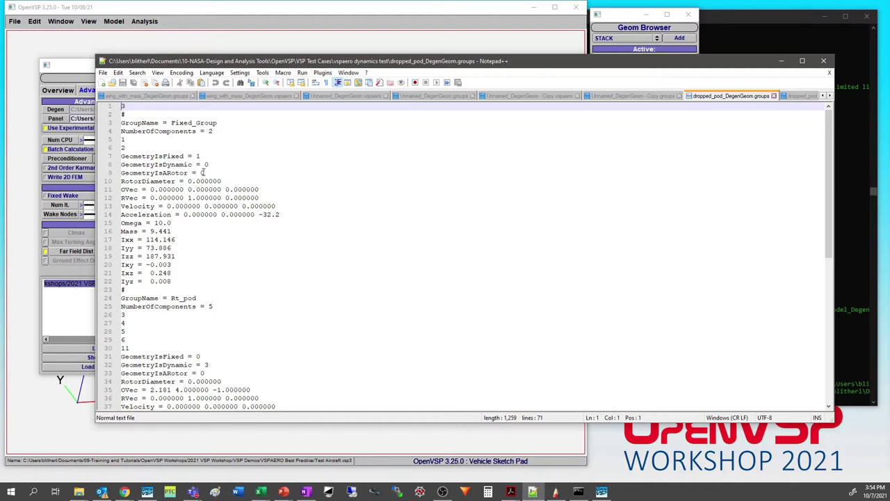
pyautogui.click(214, 165)
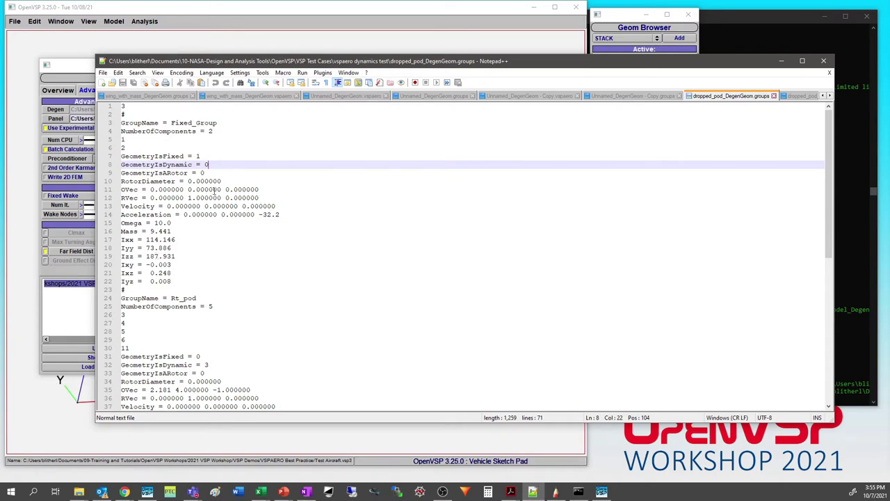
pyautogui.scroll(-1, 198, 230)
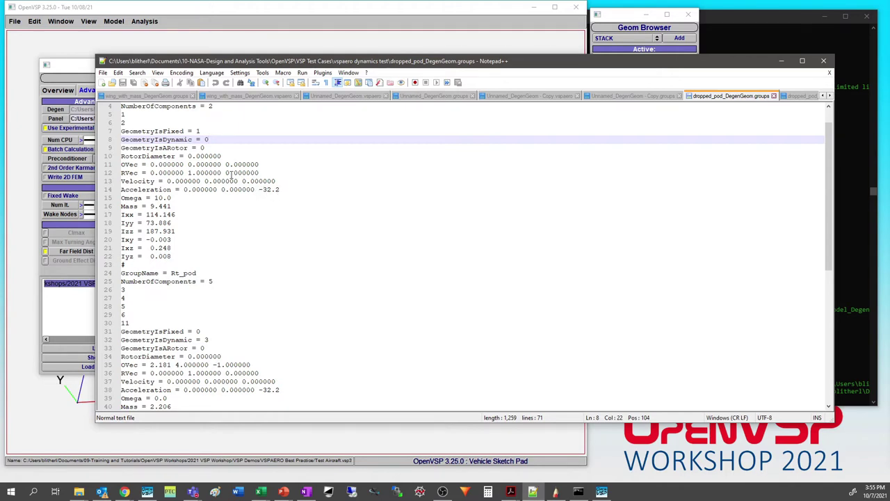
pyautogui.scroll(-7, 232, 177)
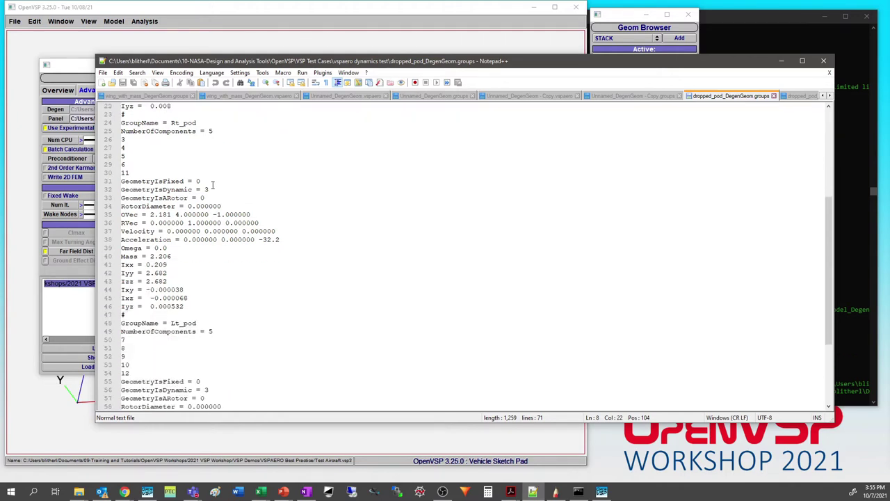
pyautogui.scroll(-4, 231, 198)
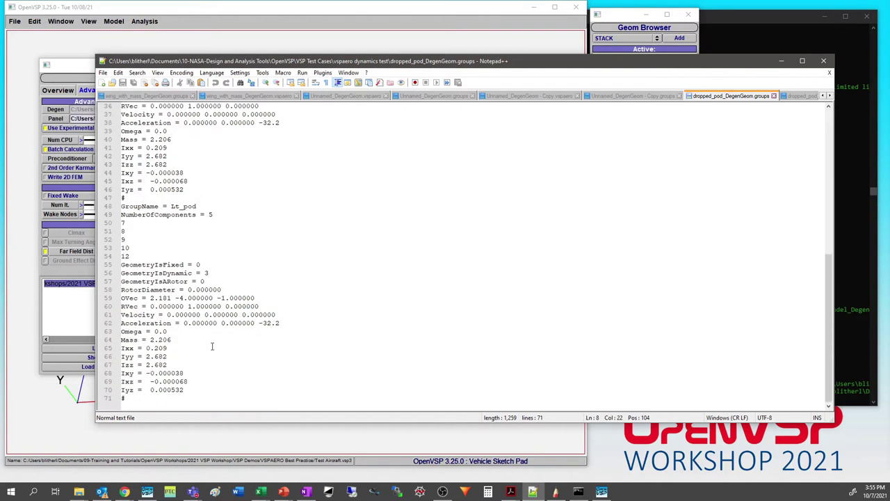
pyautogui.scroll(11, 221, 299)
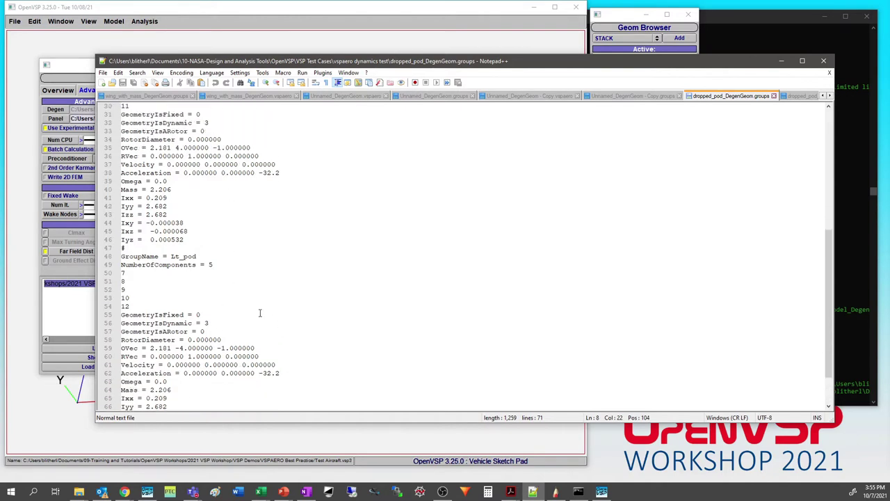
pyautogui.scroll(1, 228, 246)
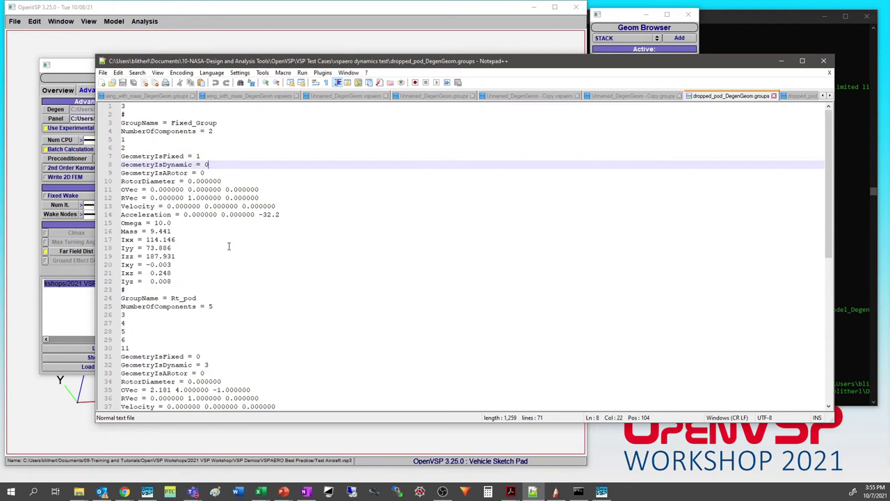
pyautogui.scroll(-10, 217, 209)
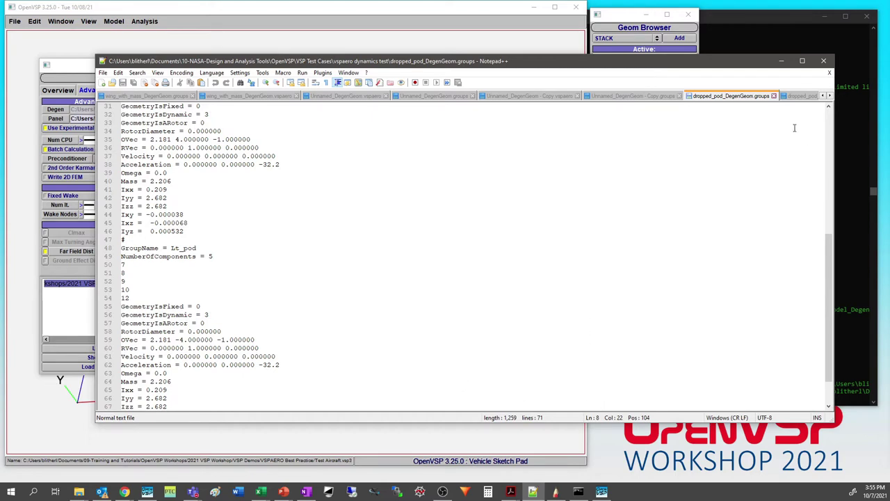
# Review the Copy.groups Dynamic_Group (Omega 10.0, AngleMax 20.0), then bring up the vspaero dynamics test folder
pyautogui.click(630, 97)
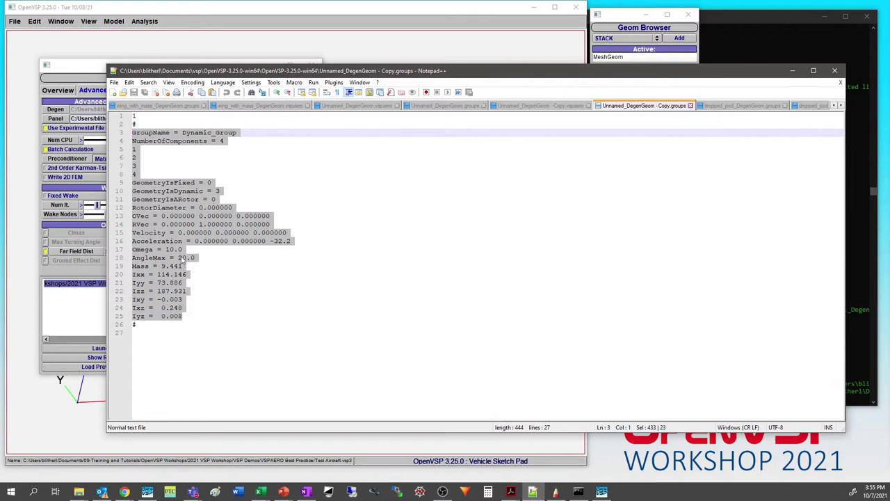
pyautogui.click(216, 260)
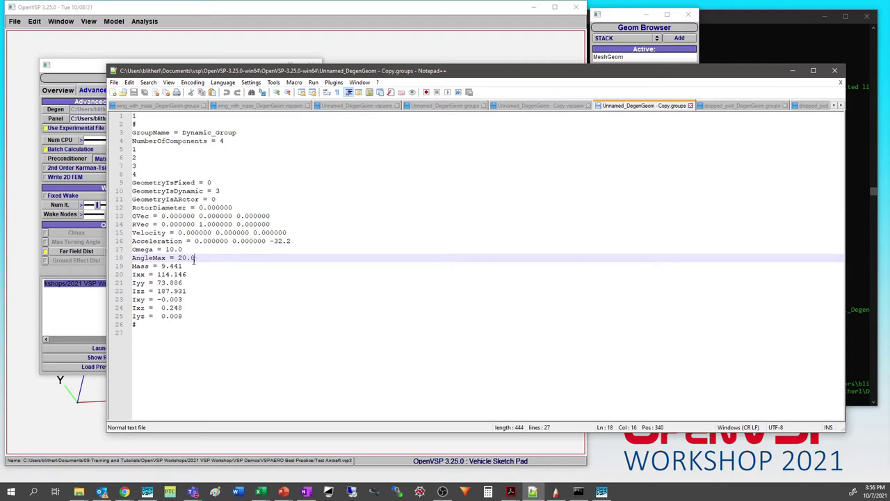
pyautogui.click(87, 491)
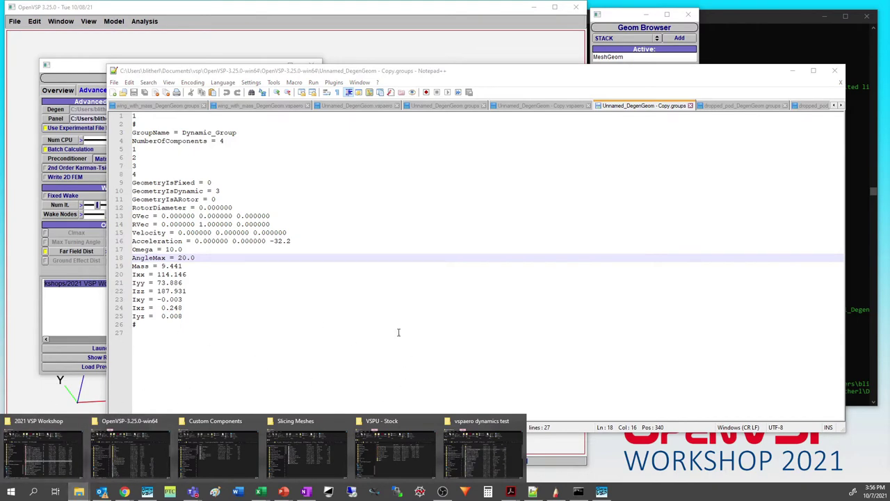
pyautogui.moveTo(480, 445)
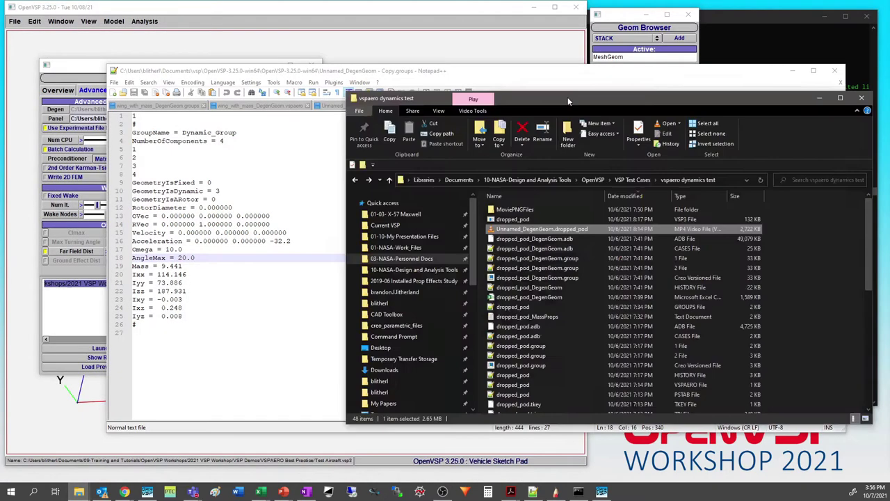
# Sort the vspaero dynamics test folder by type so the MP4 videos group together, repositioning the window
pyautogui.moveTo(563, 83); pyautogui.dragTo(337, 83)
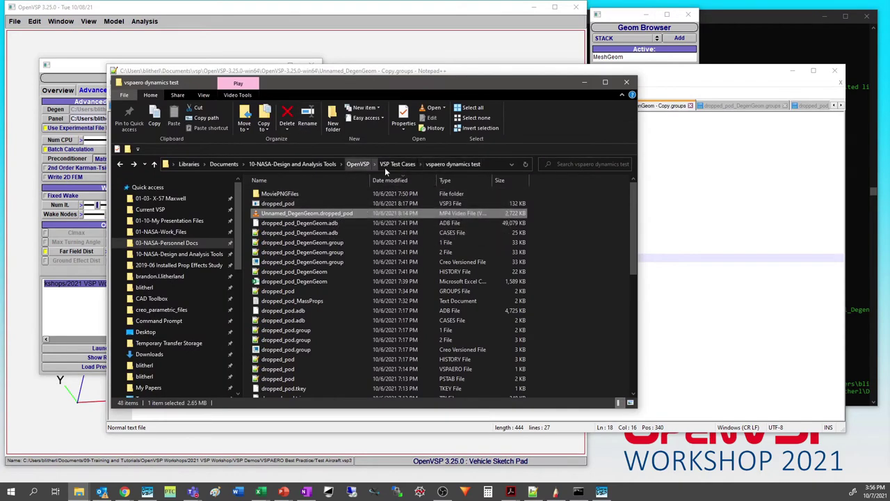
pyautogui.scroll(-9, 328, 260)
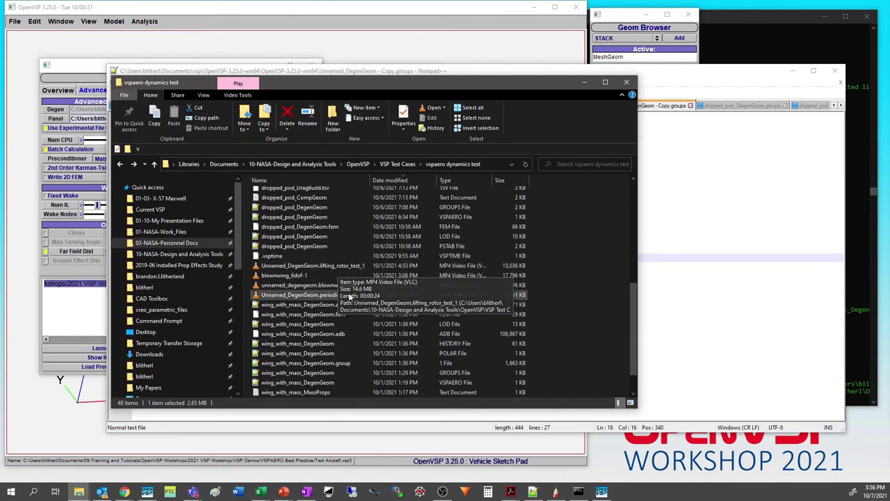
pyautogui.scroll(5, 375, 243)
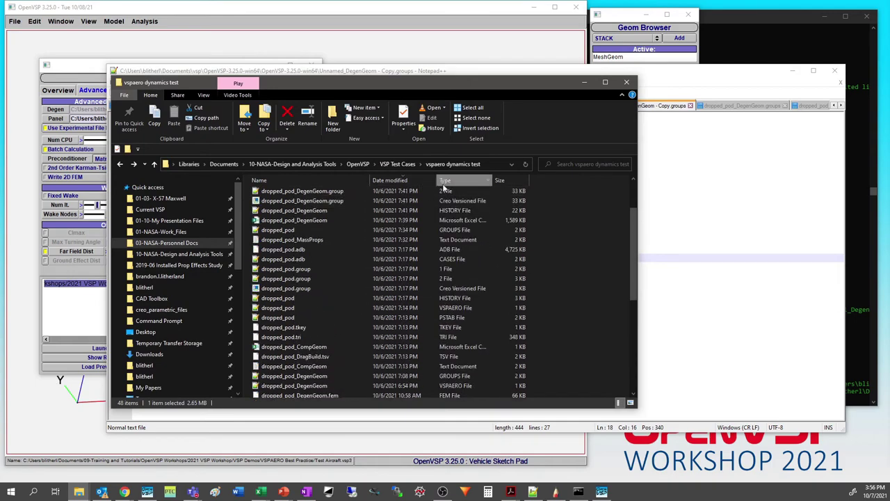
pyautogui.click(445, 180)
pyautogui.scroll(-4, 367, 280)
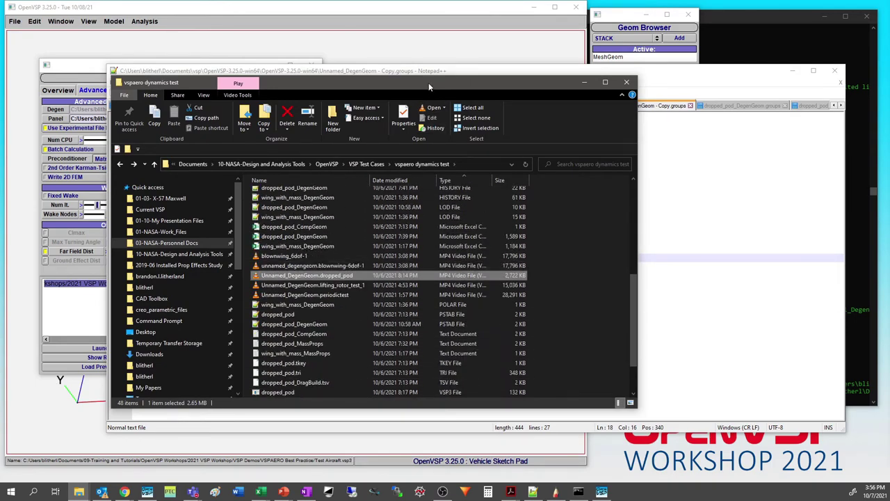
pyautogui.moveTo(427, 82); pyautogui.dragTo(889, 89)
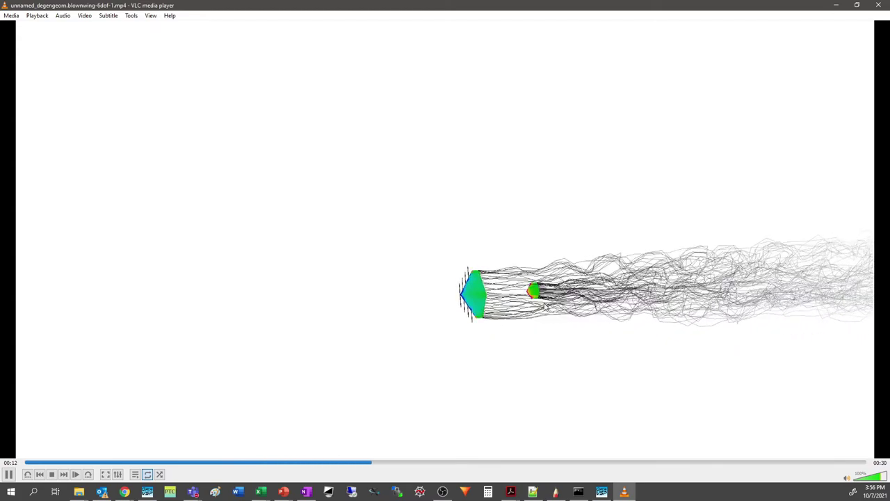
# Raise the blown-wing 6-DOF animation's playback speed in three increments to 3.00x
pyautogui.click(39, 20)
pyautogui.moveTo(95, 85)
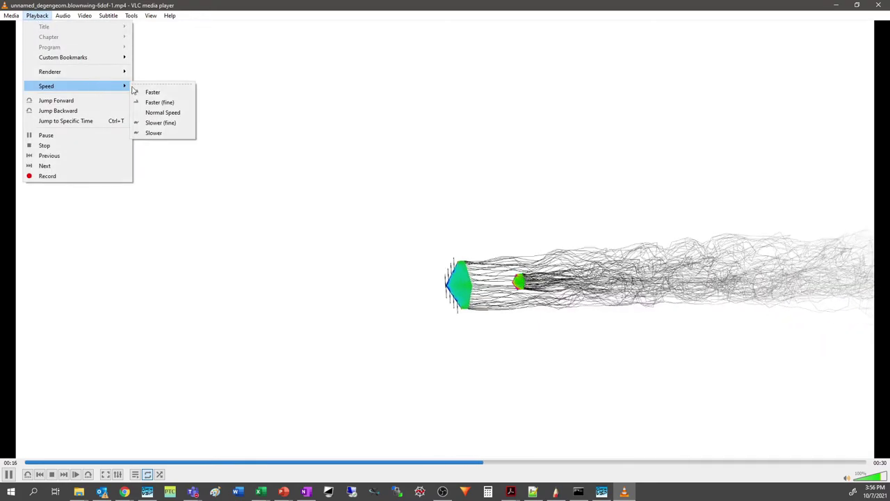
pyautogui.click(153, 91)
pyautogui.click(38, 15)
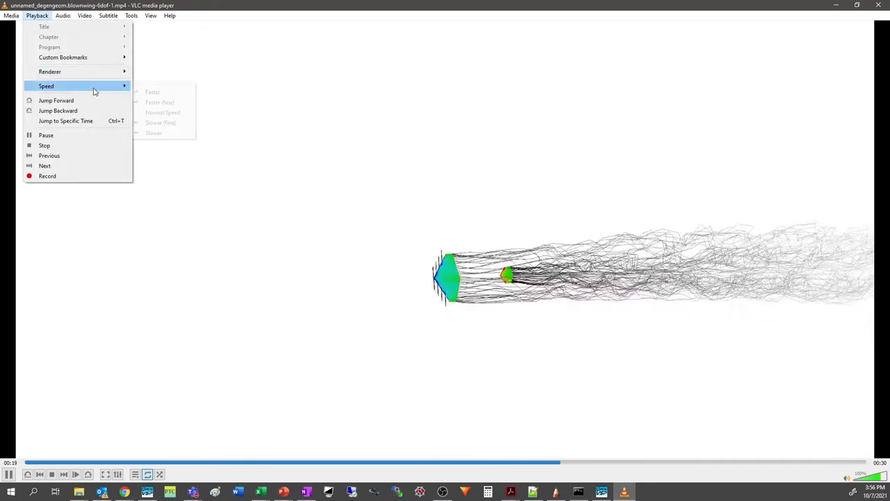
pyautogui.click(157, 93)
pyautogui.click(38, 15)
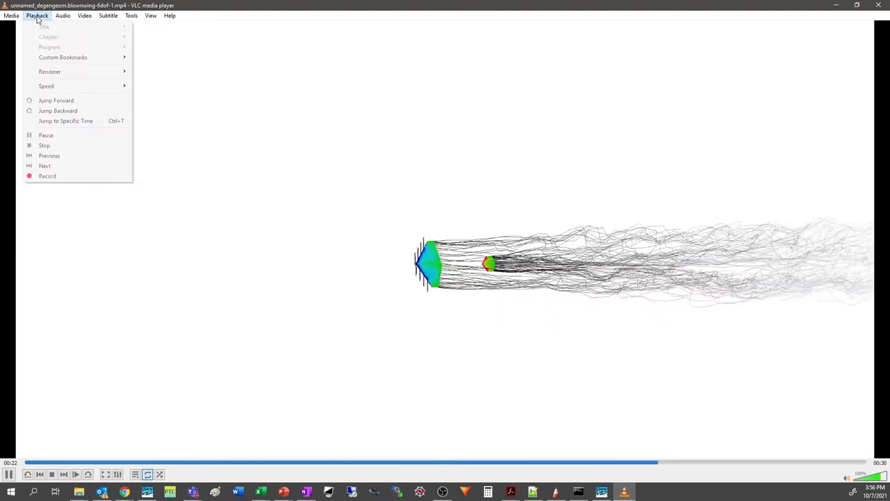
pyautogui.moveTo(109, 86)
pyautogui.click(155, 90)
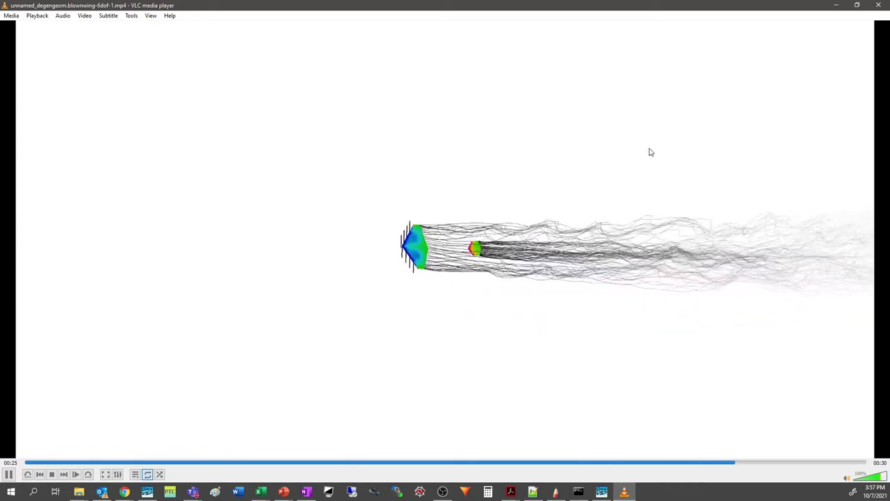
# Close the blown-wing clip, play the lifting rotor animation at 2.00x speed, then close it
pyautogui.click(878, 7)
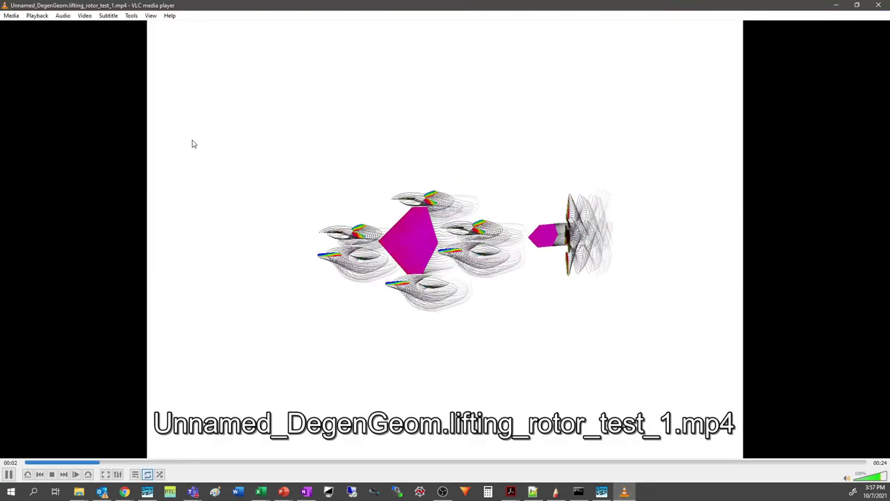
pyautogui.click(38, 18)
pyautogui.moveTo(104, 86)
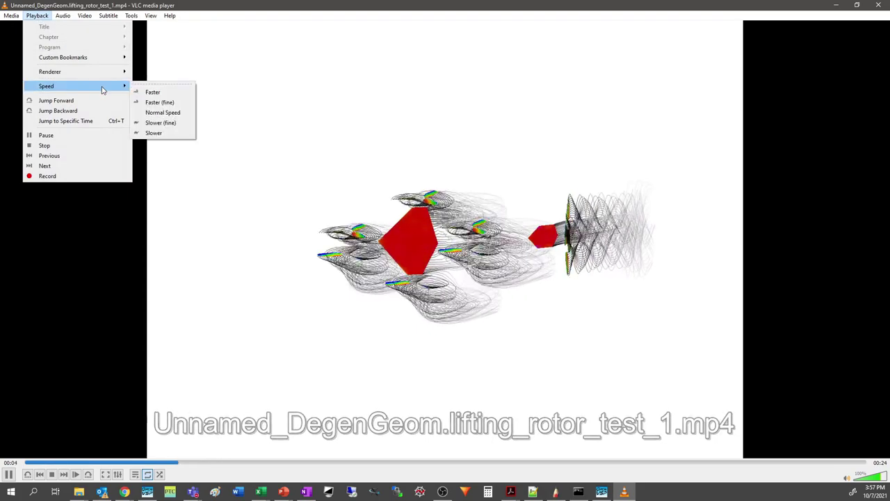
pyautogui.click(151, 90)
pyautogui.click(37, 16)
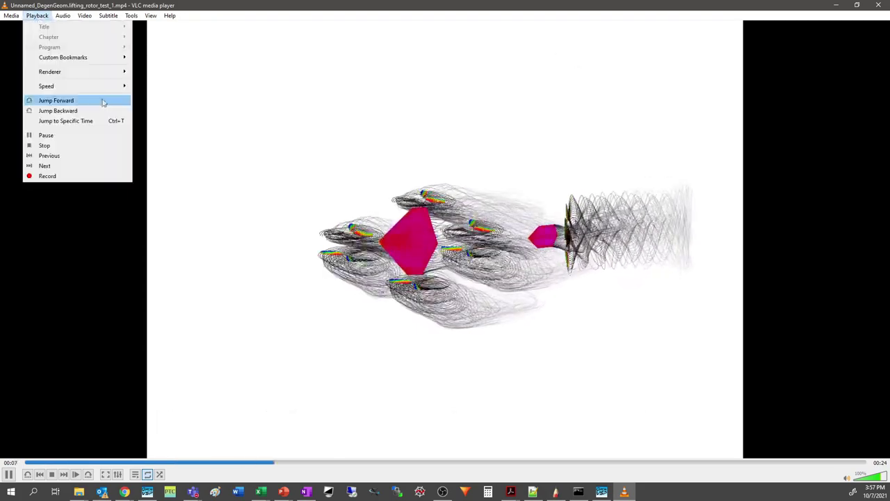
pyautogui.moveTo(104, 85)
pyautogui.click(151, 92)
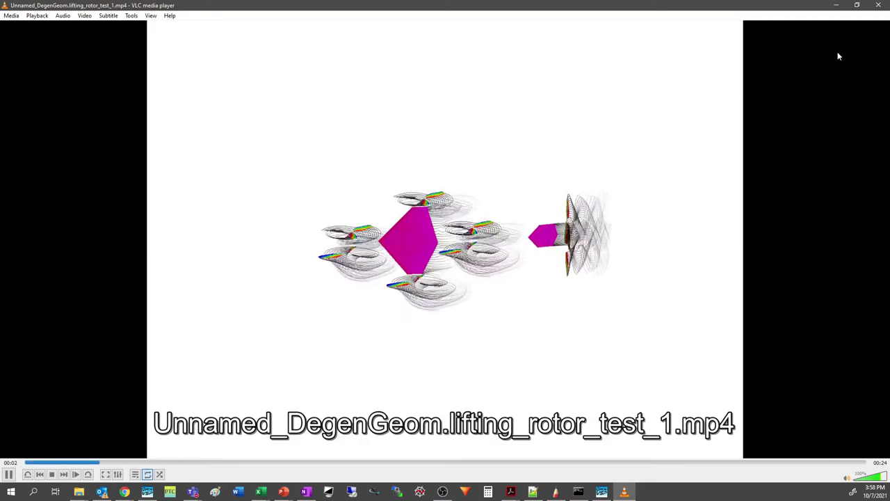
pyautogui.click(877, 6)
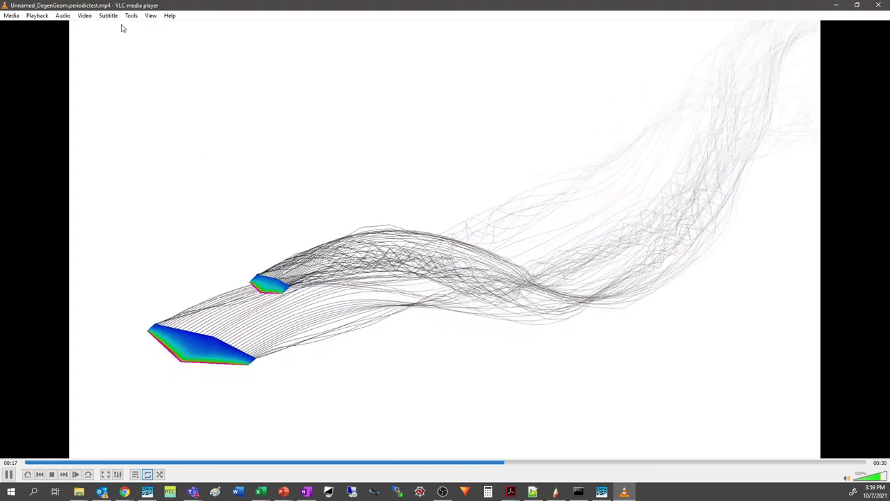
# Play the periodictest animation at 2.00x speed, then close the player
pyautogui.click(37, 16)
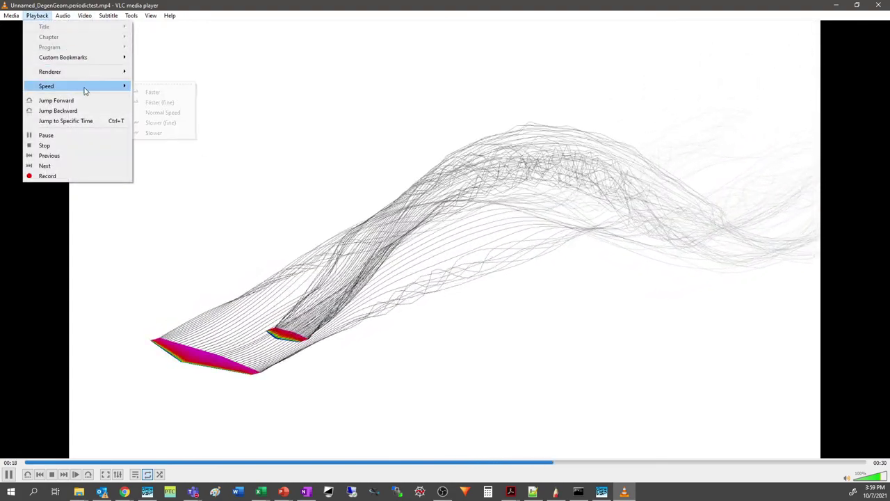
pyautogui.click(187, 91)
pyautogui.click(37, 15)
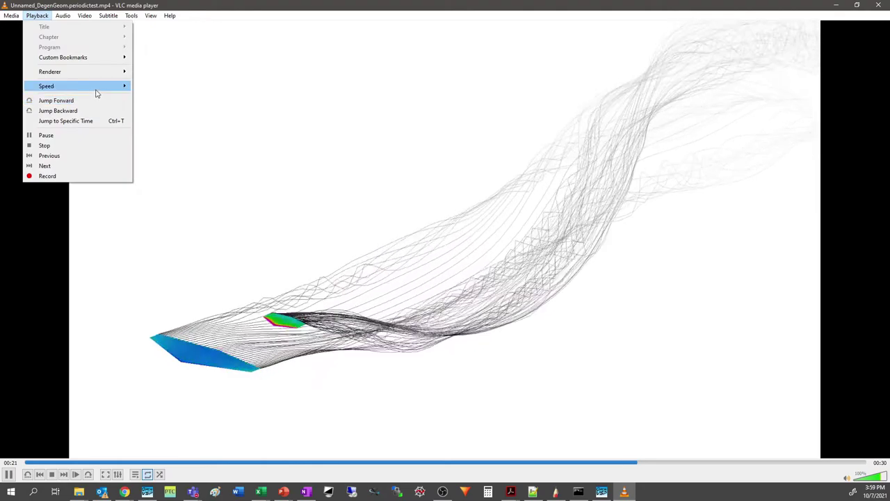
pyautogui.moveTo(101, 91)
pyautogui.click(147, 90)
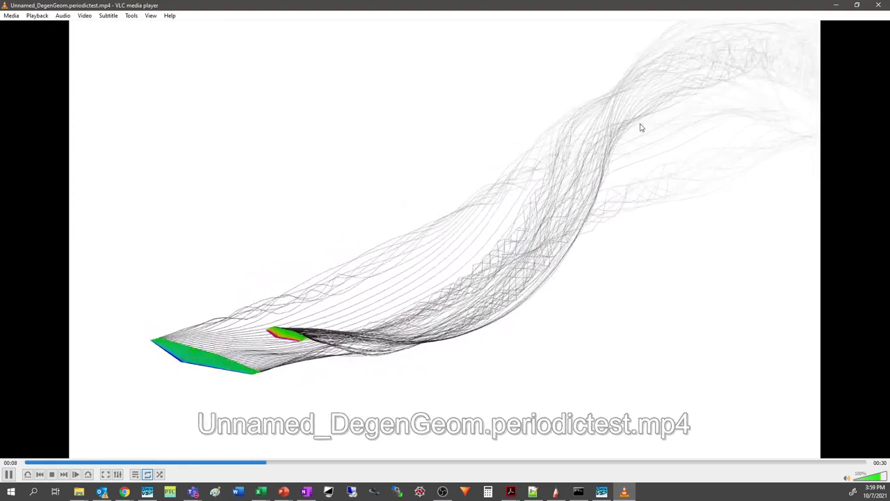
pyautogui.click(880, 6)
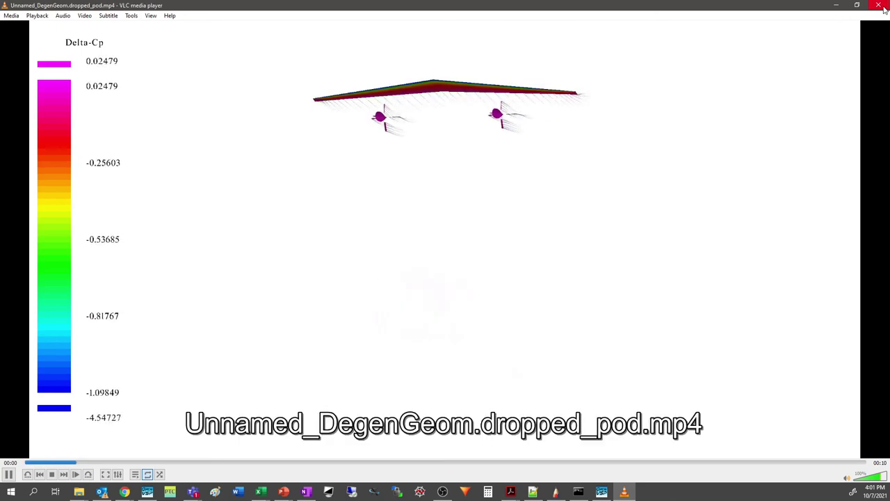
# Close the dropped pod video and minimize Notepad++, OpenVSP and the Command Prompt
pyautogui.click(882, 6)
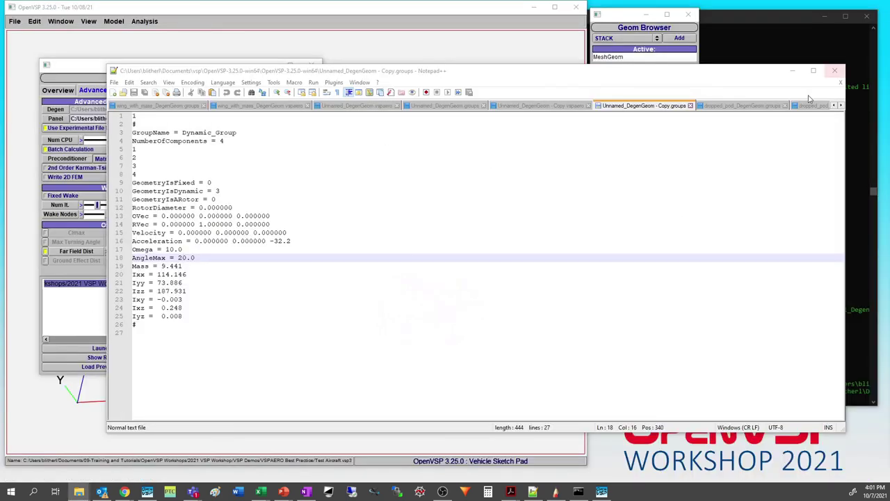
pyautogui.click(793, 71)
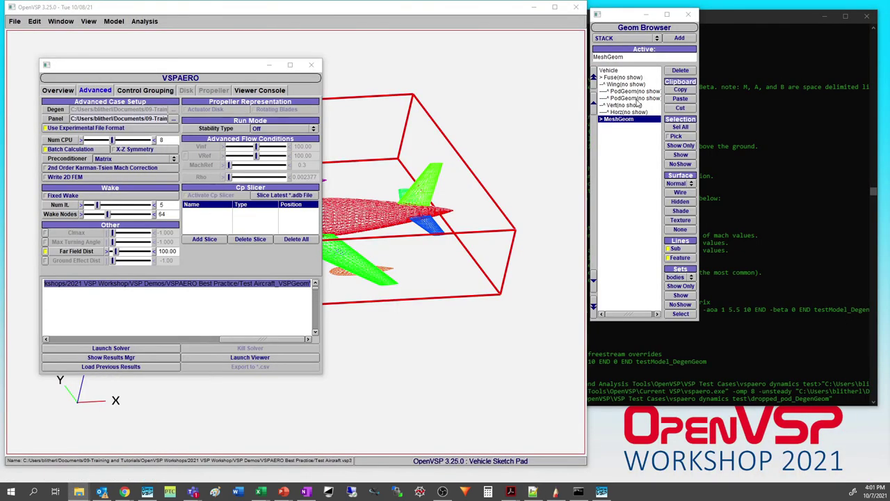
pyautogui.click(534, 8)
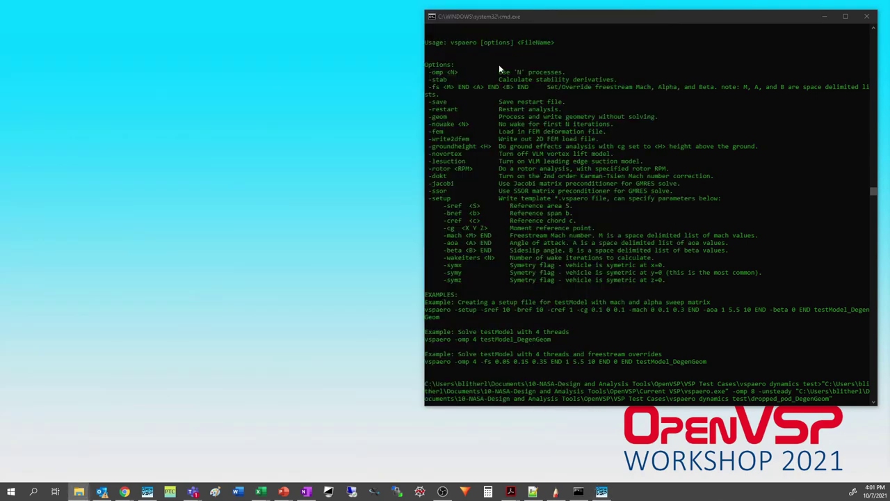
pyautogui.click(825, 16)
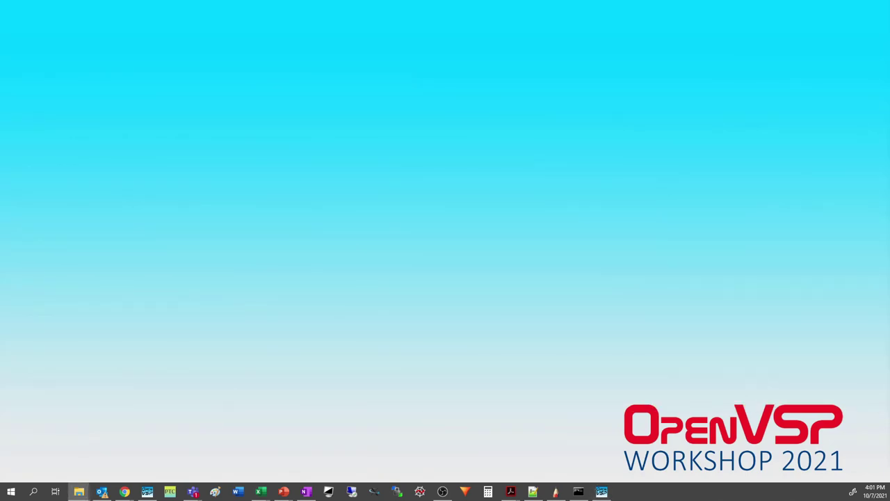